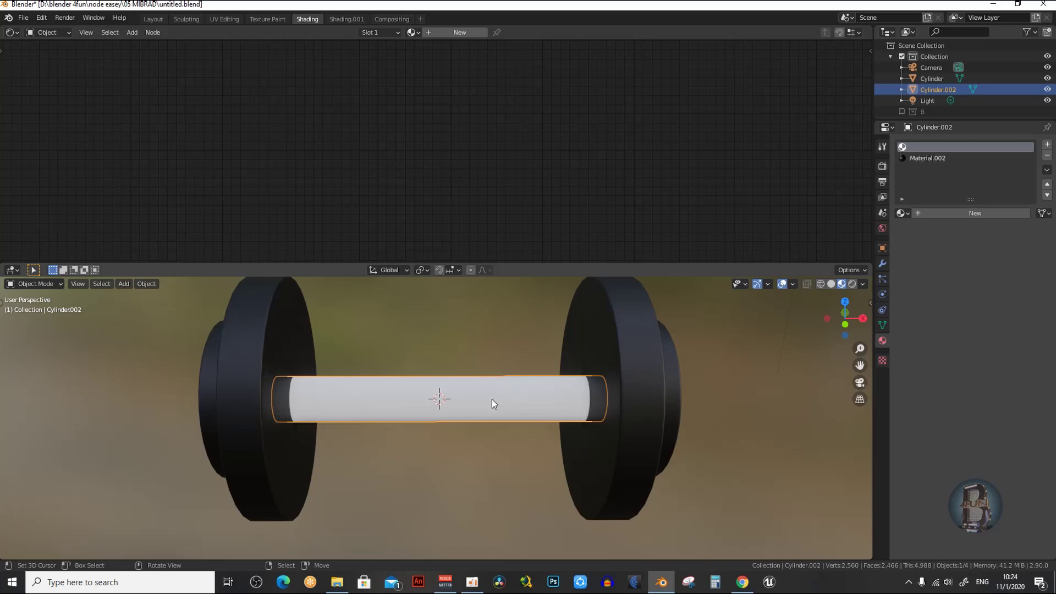
{"action": "middle_click_drag", "start_coordinate": [492, 399], "coordinate": [503, 397]}
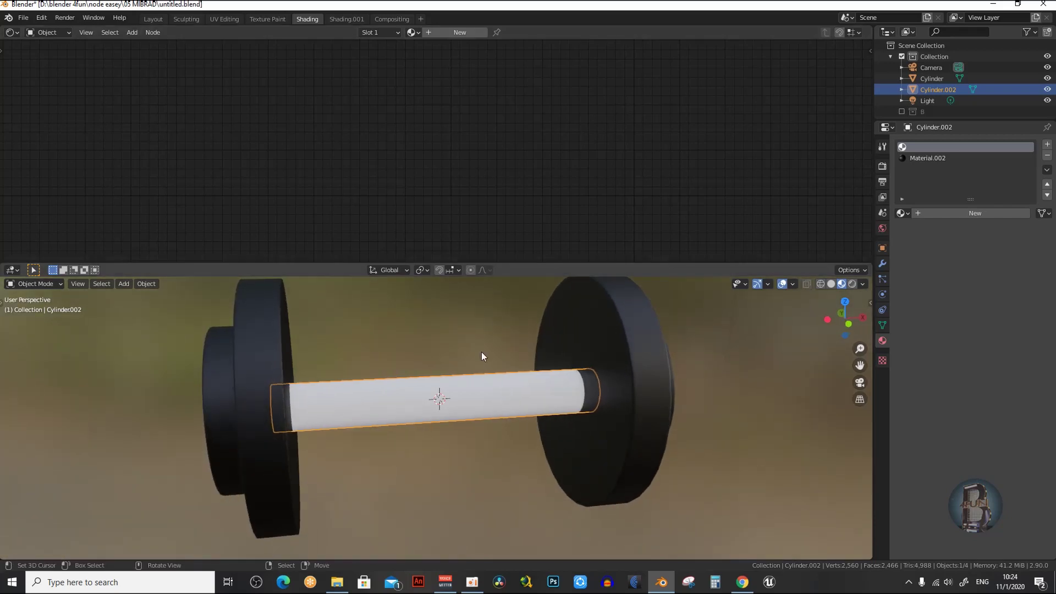
{"action": "middle_click_drag", "start_coordinate": [481, 352], "coordinate": [454, 388]}
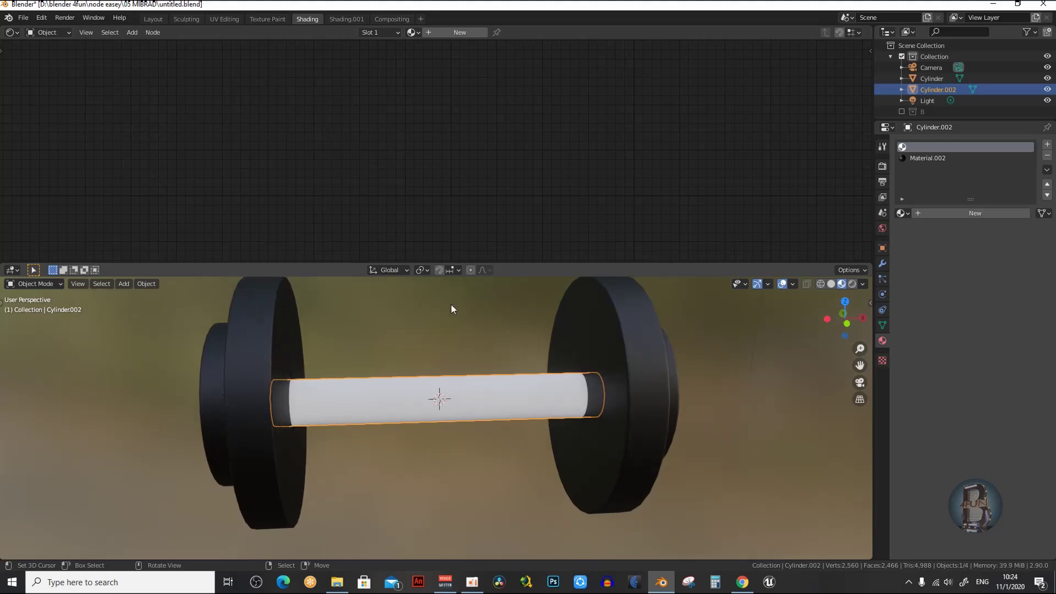
{"action": "middle_click_drag", "start_coordinate": [451, 304], "coordinate": [458, 318]}
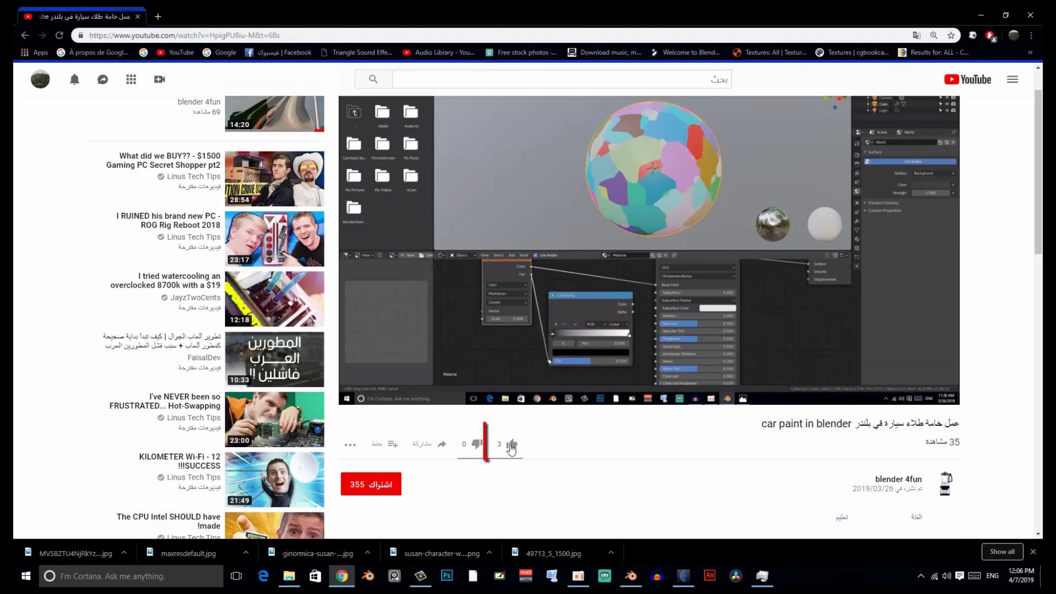
{"action": "left_click", "coordinate": [511, 444]}
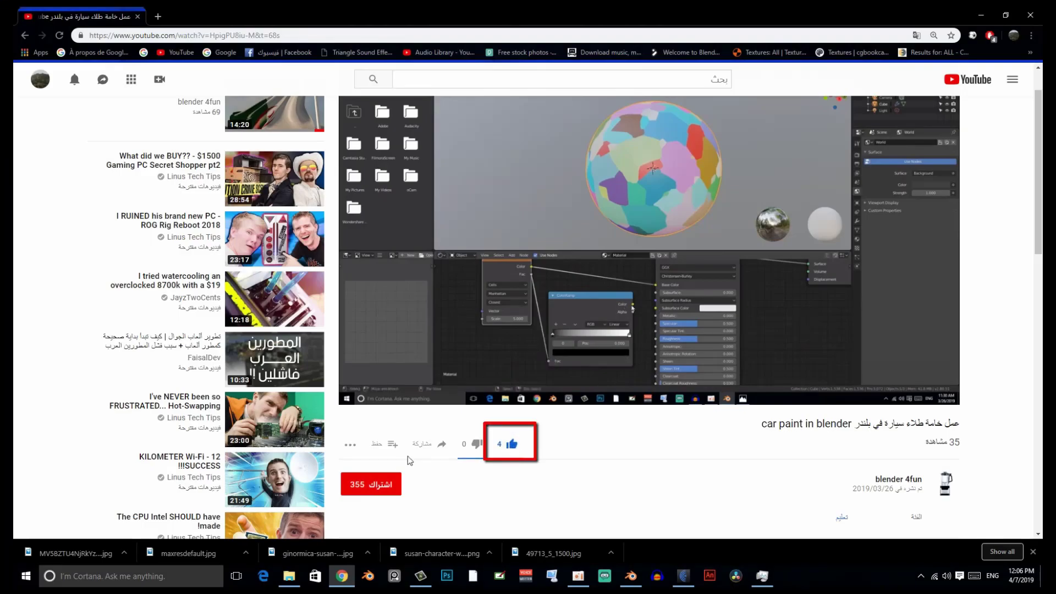
{"action": "left_click", "coordinate": [371, 485]}
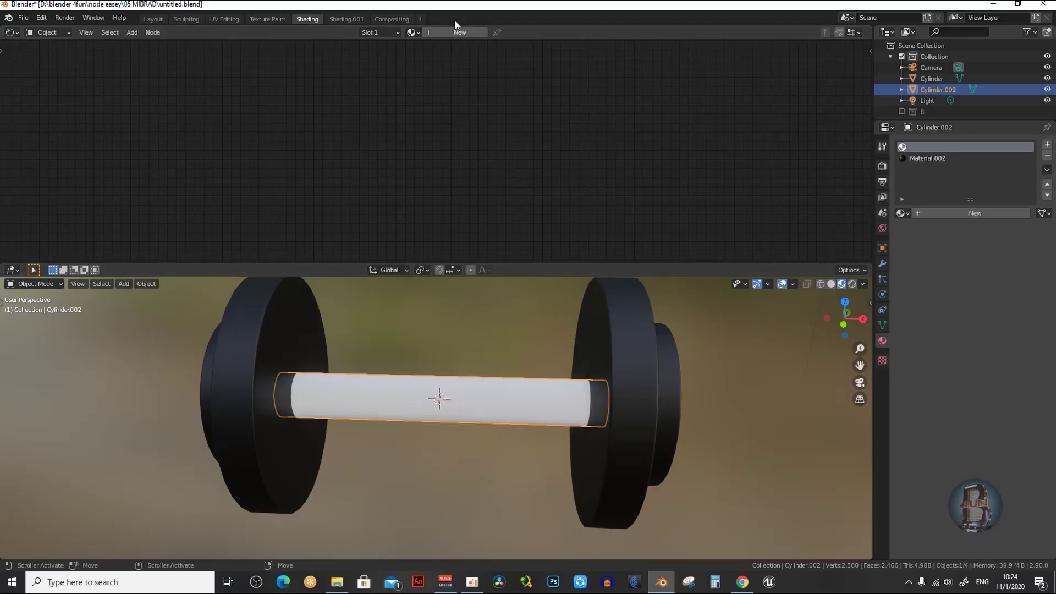
- Create a new material in the handle's empty slot and check the Node Wrangler add-on in the preferences
{"action": "left_click", "coordinate": [460, 32]}
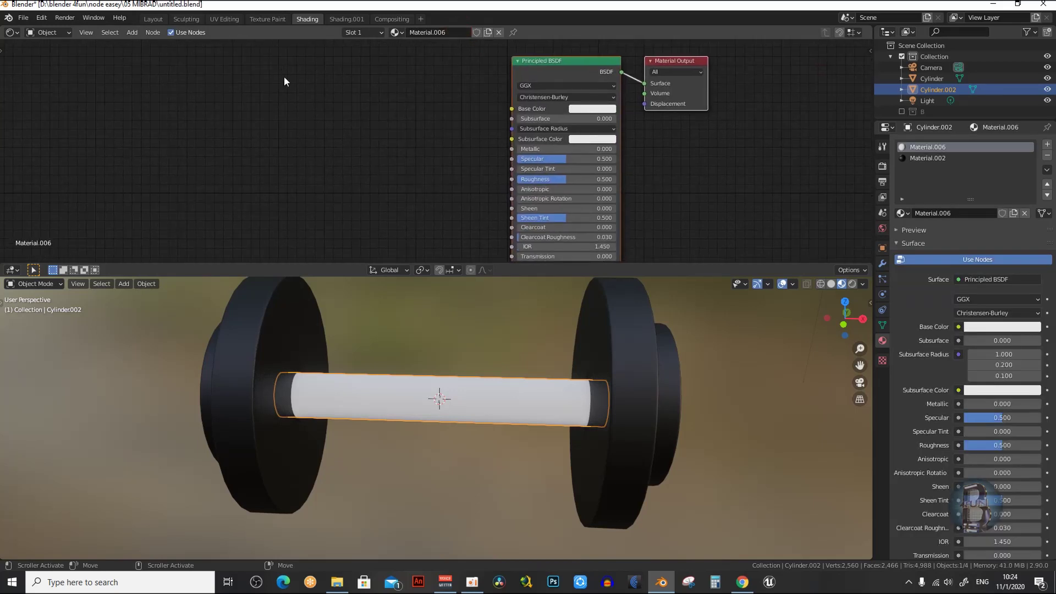
{"action": "left_click", "coordinate": [41, 18]}
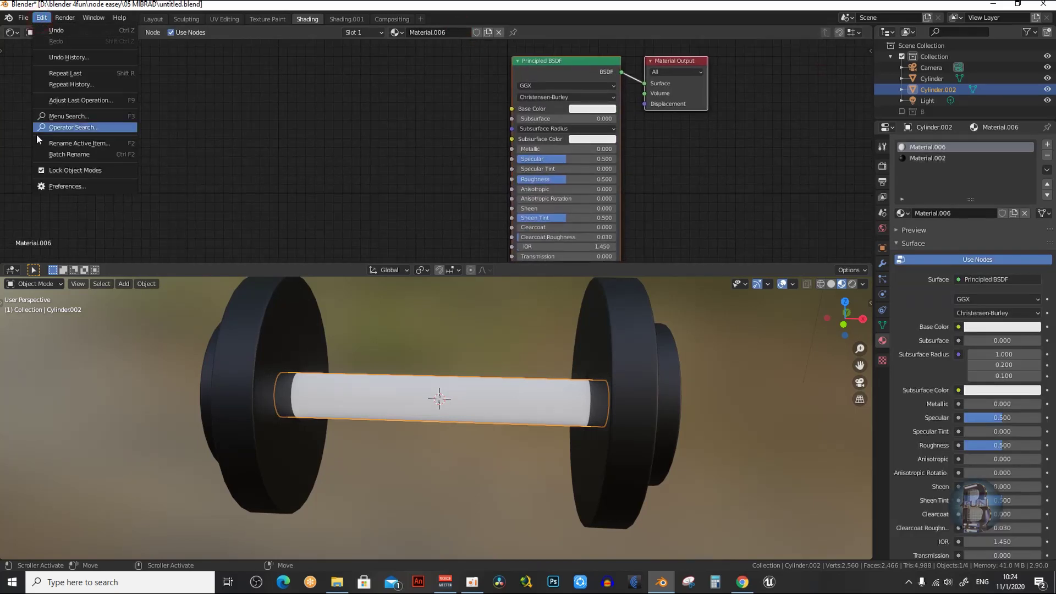
{"action": "left_click", "coordinate": [55, 187]}
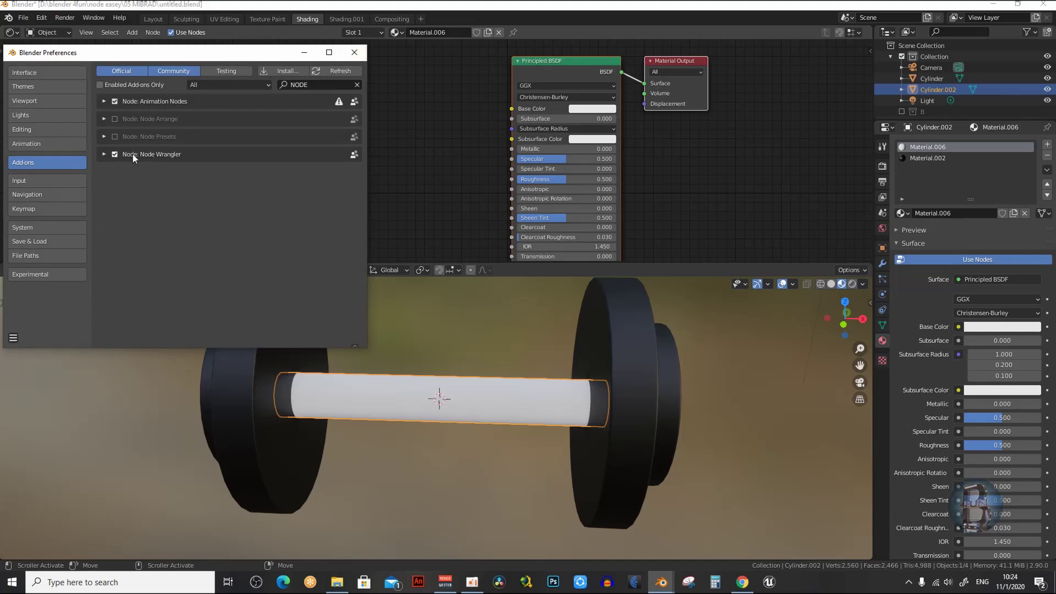
{"action": "left_click", "coordinate": [354, 52]}
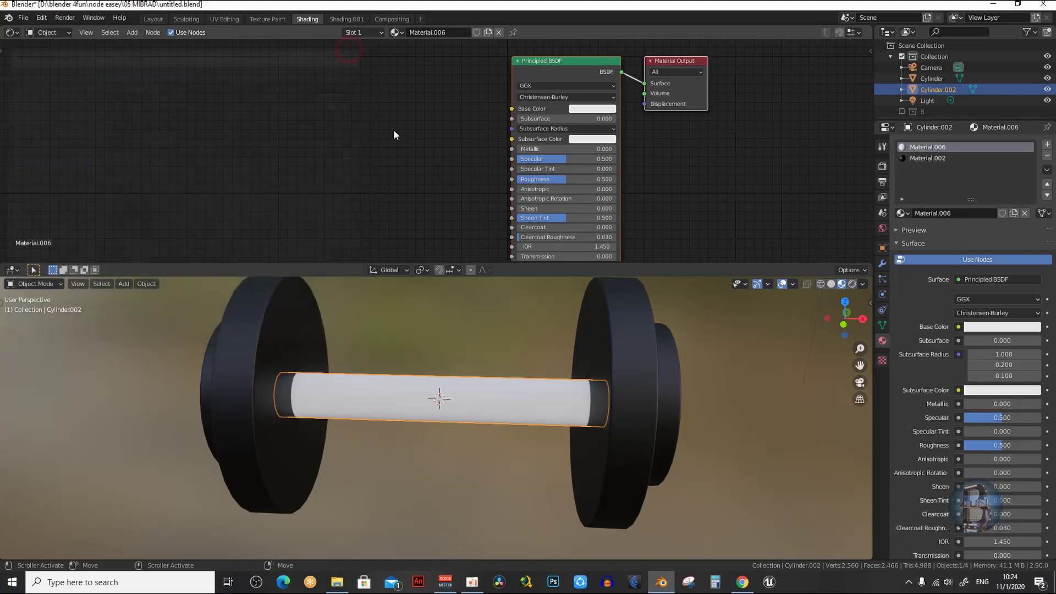
- Add a Voronoi Texture node to the handle's material and preview its Distance output directly on the handle
{"action": "scroll", "coordinate": [394, 129], "scroll_direction": "down", "scroll_amount": 2}
{"action": "middle_click_drag", "start_coordinate": [394, 130], "coordinate": [413, 138]}
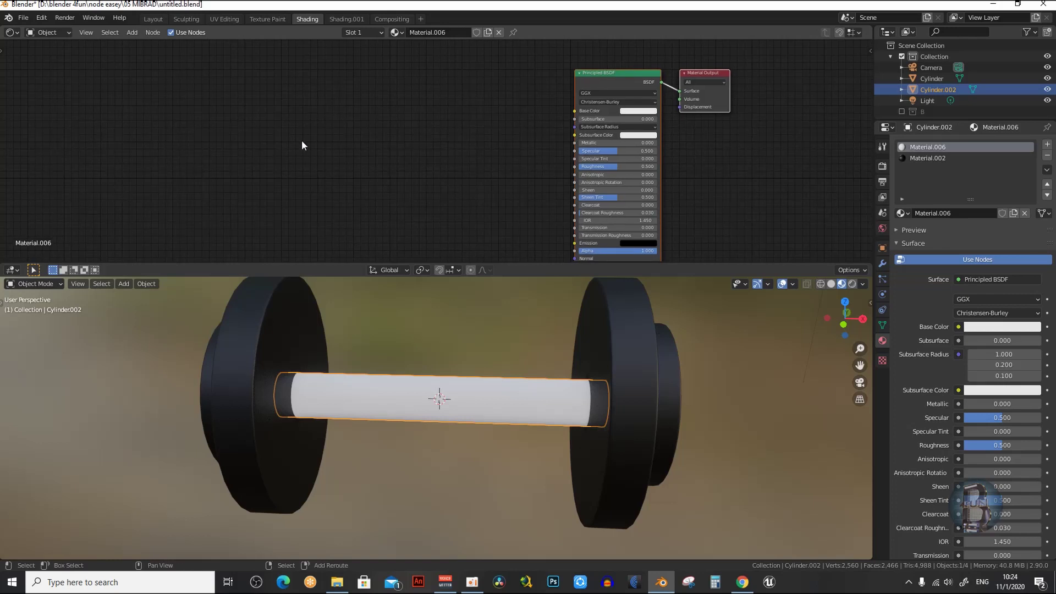
{"action": "key", "text": "shift+a"}
{"action": "mouse_move", "coordinate": [281, 108]}
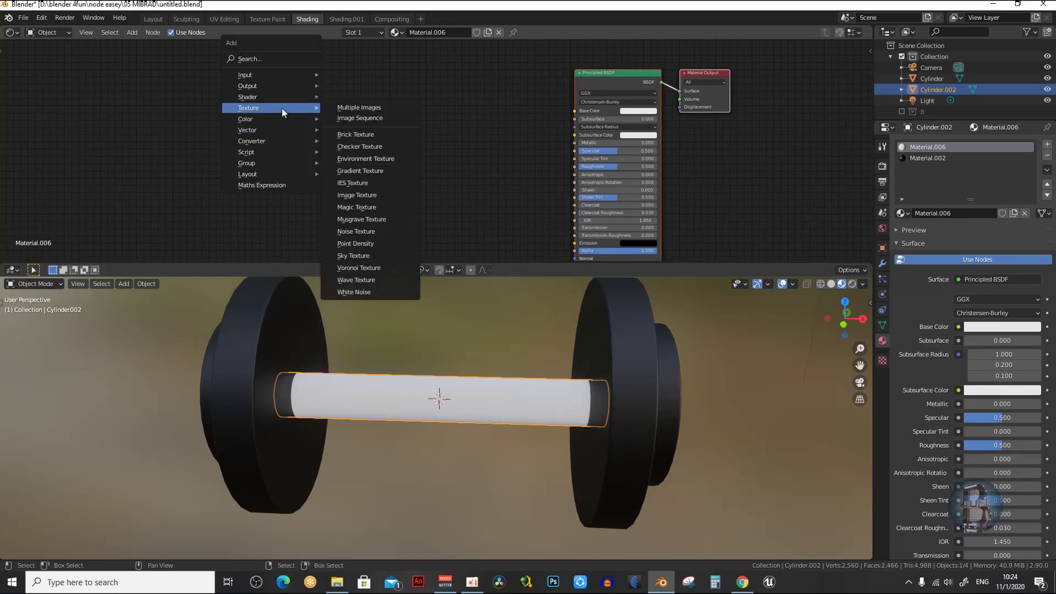
{"action": "left_click", "coordinate": [358, 267]}
{"action": "left_click", "coordinate": [370, 153]}
{"action": "scroll", "coordinate": [370, 154], "scroll_direction": "up", "scroll_amount": 2}
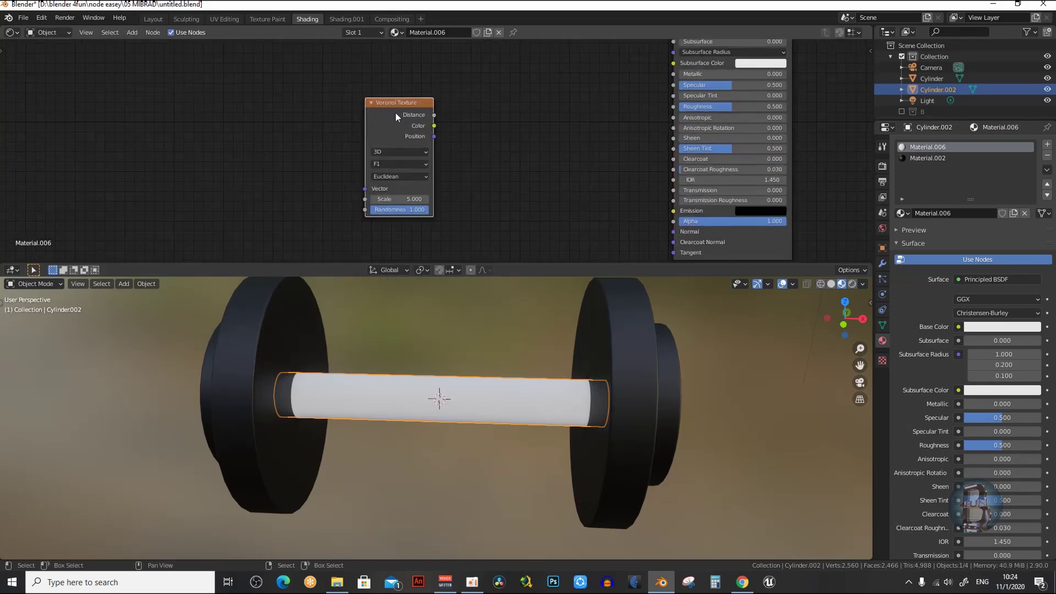
{"action": "left_click", "coordinate": [397, 110], "text": "ctrl+shift"}
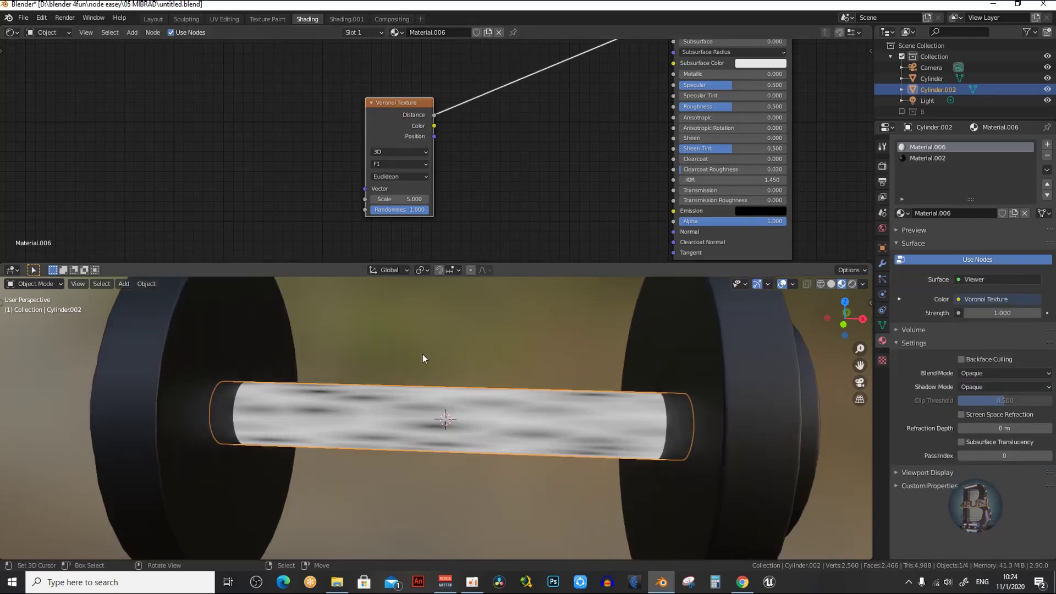
{"action": "scroll", "coordinate": [433, 369], "scroll_direction": "up", "scroll_amount": 2}
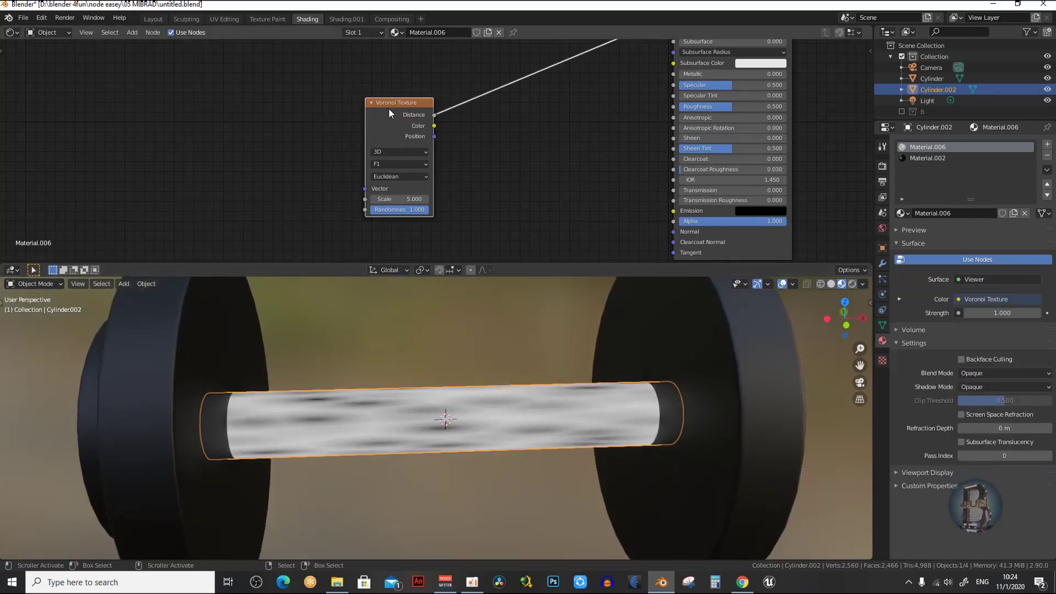
- Add Texture Coordinate and Mapping nodes to the Voronoi Texture, feeding the mapping from the Object coordinates
{"action": "key", "text": "ctrl+t"}
{"action": "middle_click_drag", "start_coordinate": [290, 108], "coordinate": [351, 93]}
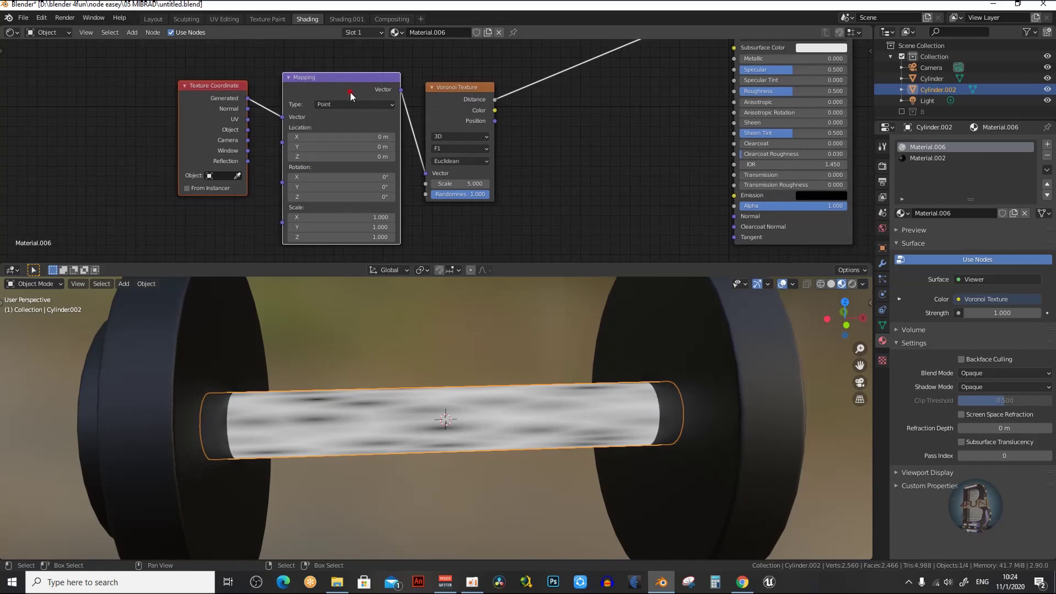
{"action": "scroll", "coordinate": [274, 128], "scroll_direction": "up", "scroll_amount": 2}
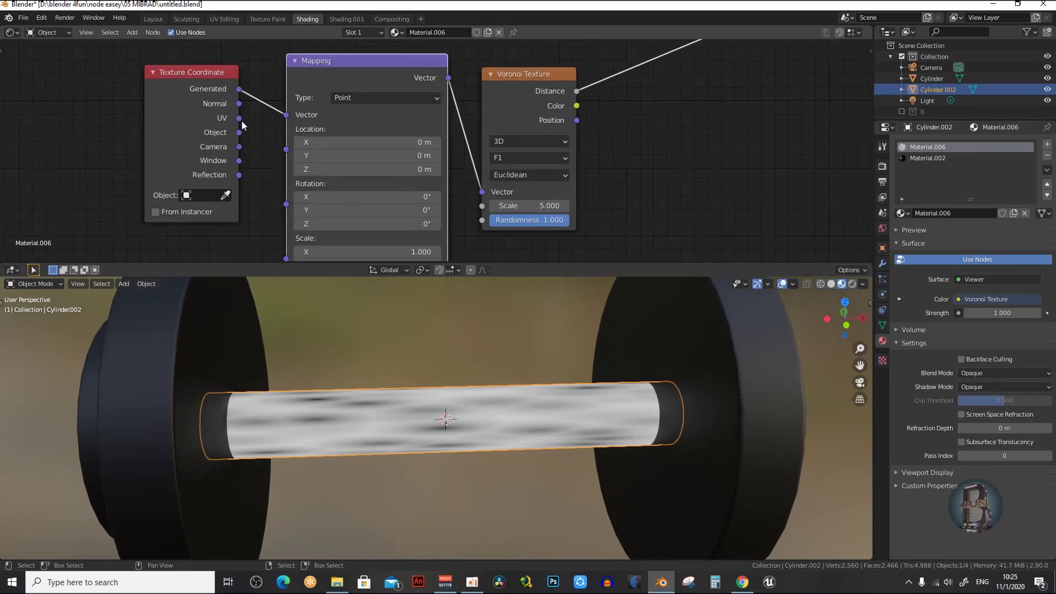
{"action": "left_click_drag", "start_coordinate": [239, 132], "coordinate": [283, 116]}
- Set the Voronoi Texture's randomness to 0 and raise its scale to about 47.9
{"action": "scroll", "coordinate": [540, 191], "scroll_direction": "up", "scroll_amount": 2}
{"action": "middle_click_drag", "start_coordinate": [540, 192], "coordinate": [469, 162]}
{"action": "left_click_drag", "start_coordinate": [447, 178], "coordinate": [467, 195]}
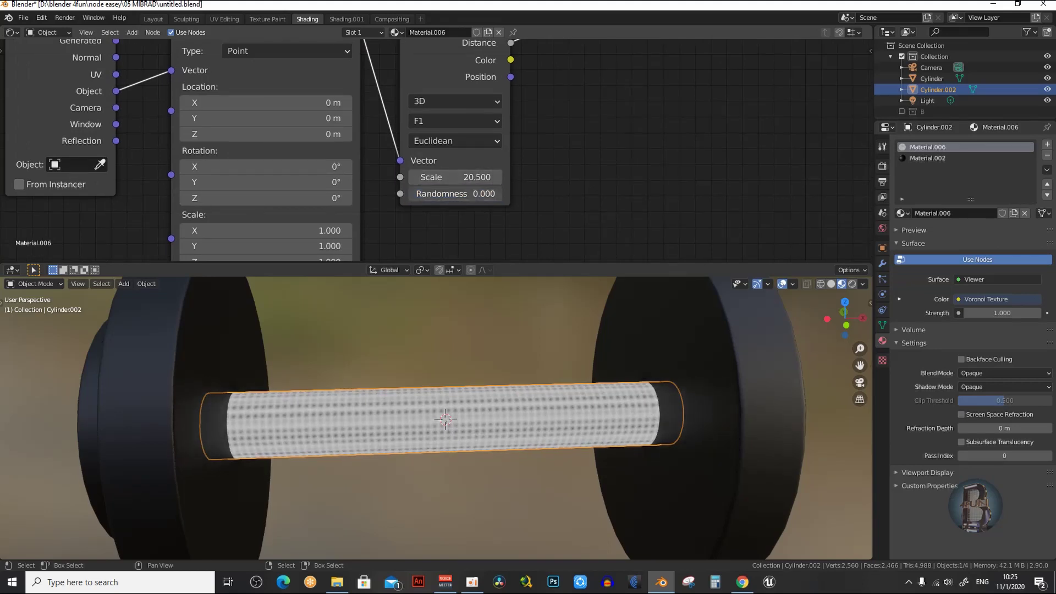
{"action": "scroll", "coordinate": [467, 195], "scroll_direction": "up", "scroll_amount": 1}
{"action": "scroll", "coordinate": [466, 190], "scroll_direction": "up", "scroll_amount": 1}
{"action": "middle_click_drag", "start_coordinate": [455, 183], "coordinate": [435, 176]}
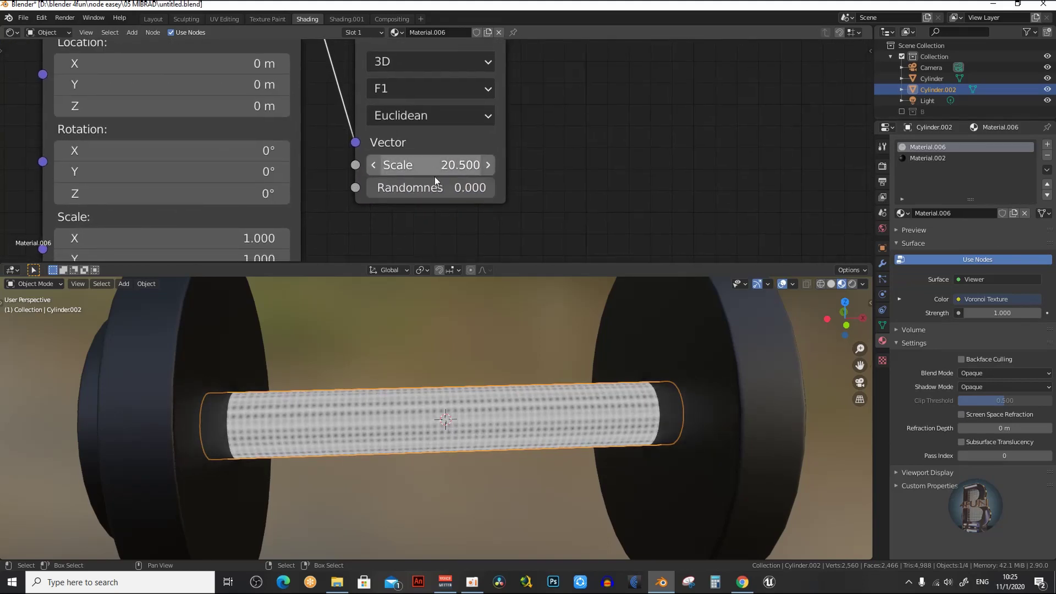
{"action": "left_click_drag", "start_coordinate": [432, 164], "coordinate": [437, 164]}
{"action": "scroll", "coordinate": [437, 164], "scroll_direction": "down", "scroll_amount": 2}
{"action": "scroll", "coordinate": [529, 119], "scroll_direction": "down", "scroll_amount": 2}
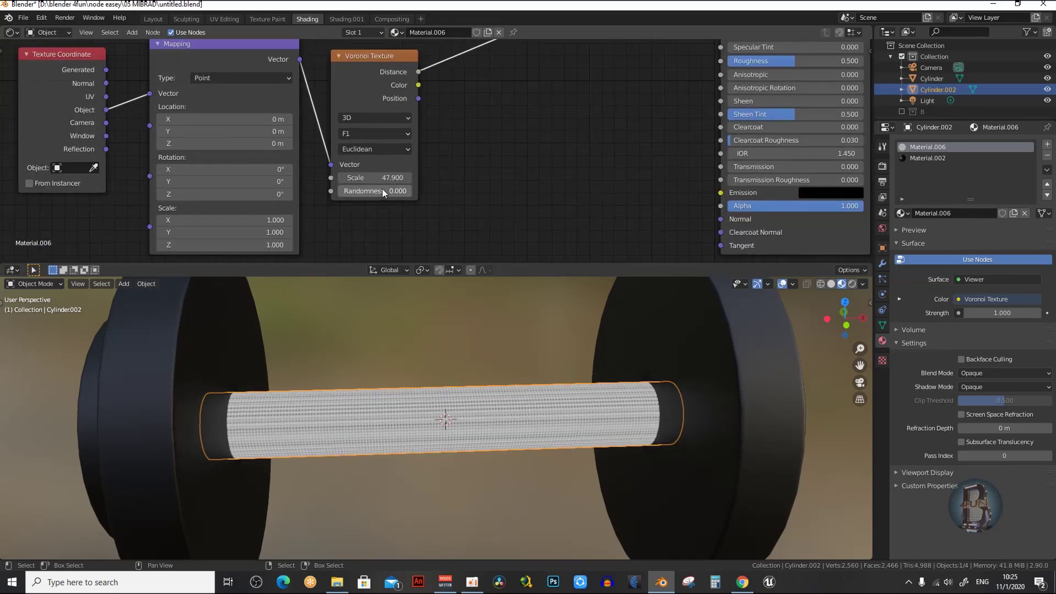
- Add a Bump node linking the Voronoi Distance to its Height and its Normal to the Principled BSDF, and restore the shader output
{"action": "middle_click_drag", "start_coordinate": [382, 189], "coordinate": [425, 166]}
{"action": "scroll", "coordinate": [445, 165], "scroll_direction": "down", "scroll_amount": 1}
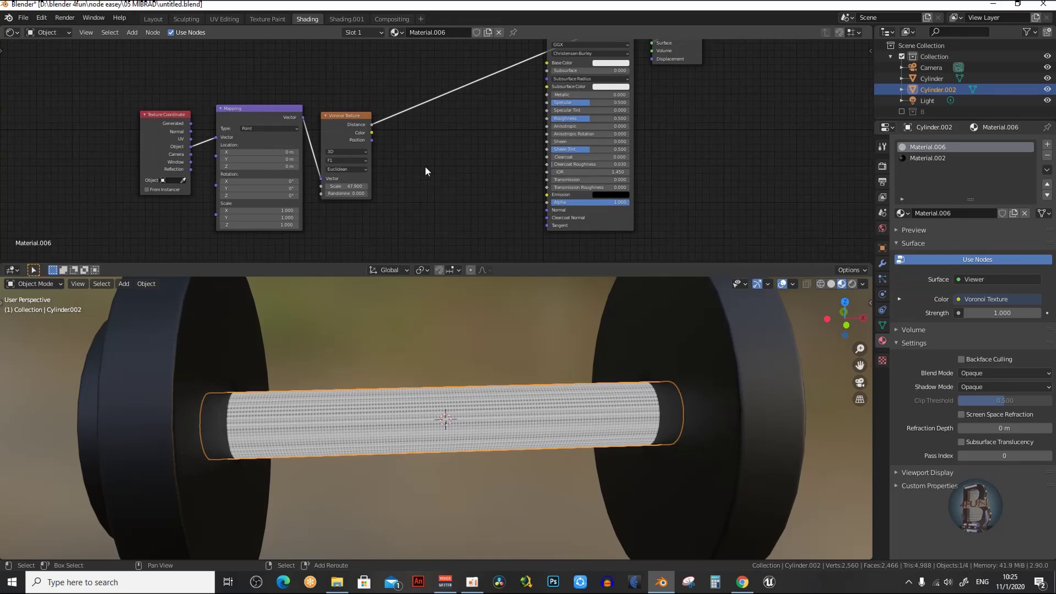
{"action": "key", "text": "shift+a"}
{"action": "mouse_move", "coordinate": [393, 189]}
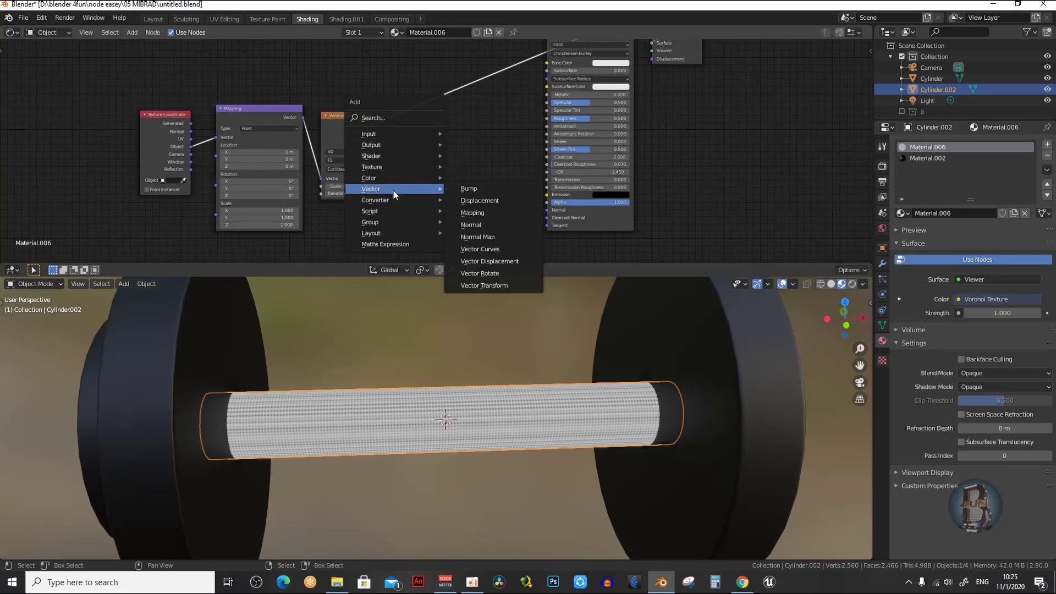
{"action": "left_click", "coordinate": [474, 189]}
{"action": "left_click", "coordinate": [451, 171]}
{"action": "left_click_drag", "start_coordinate": [373, 124], "coordinate": [452, 218]}
{"action": "left_click_drag", "start_coordinate": [503, 183], "coordinate": [546, 209]}
{"action": "left_click", "coordinate": [586, 216], "text": "ctrl+shift"}
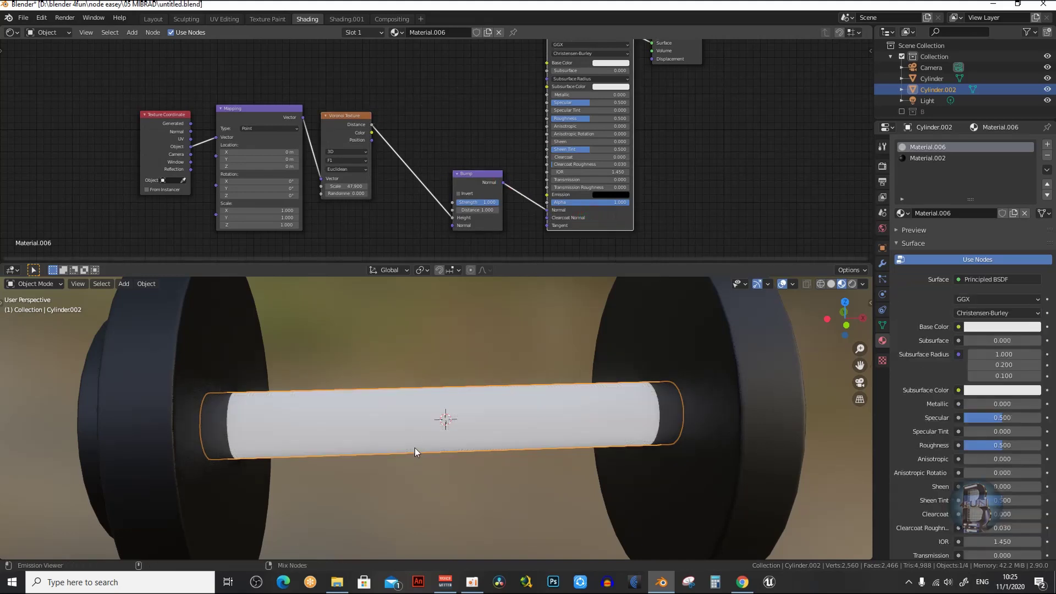
- Enable Invert on the Bump node and lower its strength to about 0.408
{"action": "scroll", "coordinate": [423, 431], "scroll_direction": "up", "scroll_amount": 5}
{"action": "middle_click_drag", "start_coordinate": [406, 423], "coordinate": [437, 425]}
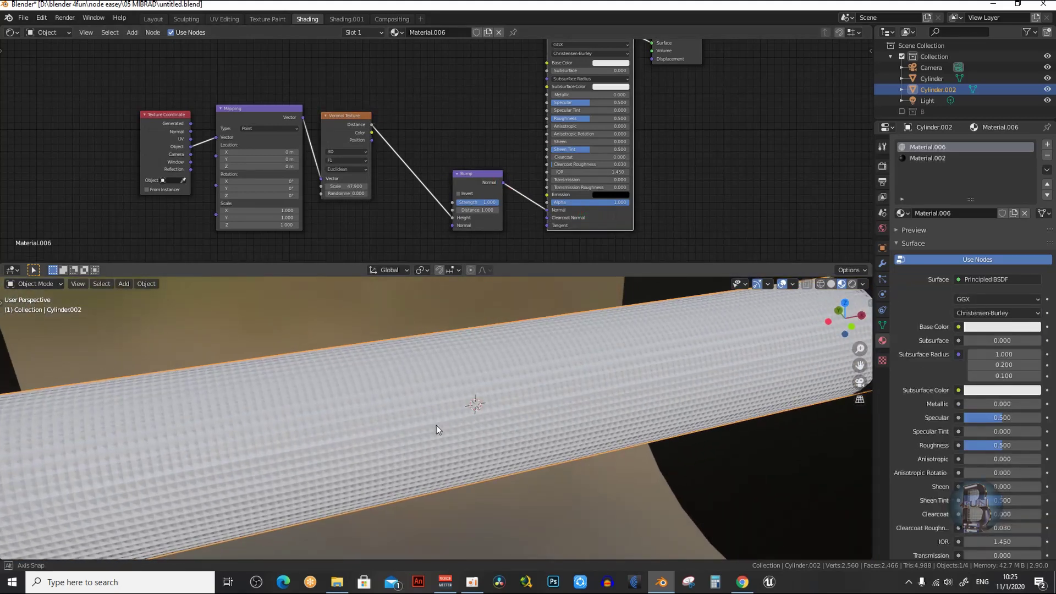
{"action": "scroll", "coordinate": [451, 173], "scroll_direction": "up", "scroll_amount": 2}
{"action": "left_click", "coordinate": [438, 172]}
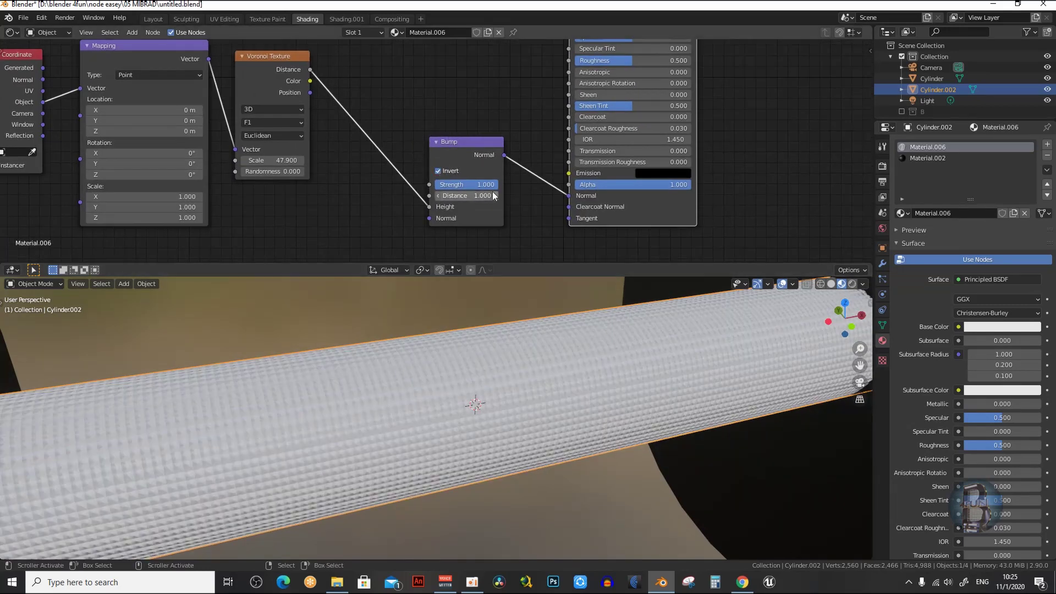
{"action": "left_click_drag", "start_coordinate": [491, 188], "coordinate": [465, 188]}
- Set the Principled BSDF's Metallic value to 1.000 for the handle material
{"action": "scroll", "coordinate": [444, 405], "scroll_direction": "down", "scroll_amount": 3}
{"action": "scroll", "coordinate": [566, 86], "scroll_direction": "down", "scroll_amount": 1}
{"action": "middle_click_drag", "start_coordinate": [566, 86], "coordinate": [494, 196]}
{"action": "left_click_drag", "start_coordinate": [451, 181], "coordinate": [546, 186]}
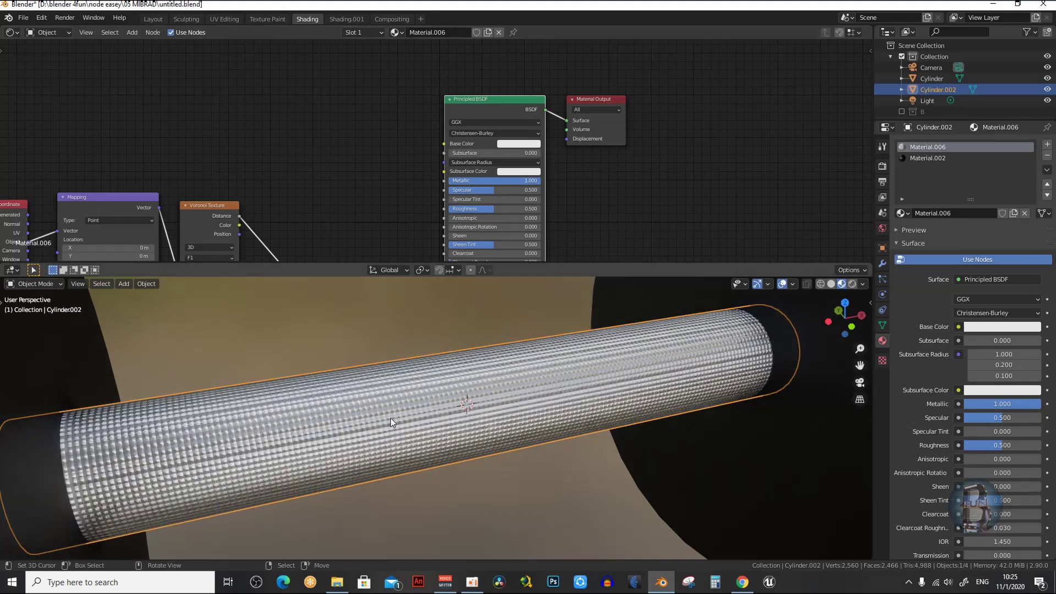
{"action": "scroll", "coordinate": [390, 419], "scroll_direction": "up", "scroll_amount": 1}
{"action": "middle_click_drag", "start_coordinate": [391, 419], "coordinate": [394, 409]}
- Set the Voronoi Texture's scale to 70 for a finer grip pattern
{"action": "middle_click_drag", "start_coordinate": [370, 253], "coordinate": [415, 107]}
{"action": "middle_click_drag", "start_coordinate": [284, 128], "coordinate": [336, 157]}
{"action": "scroll", "coordinate": [330, 161], "scroll_direction": "up", "scroll_amount": 3}
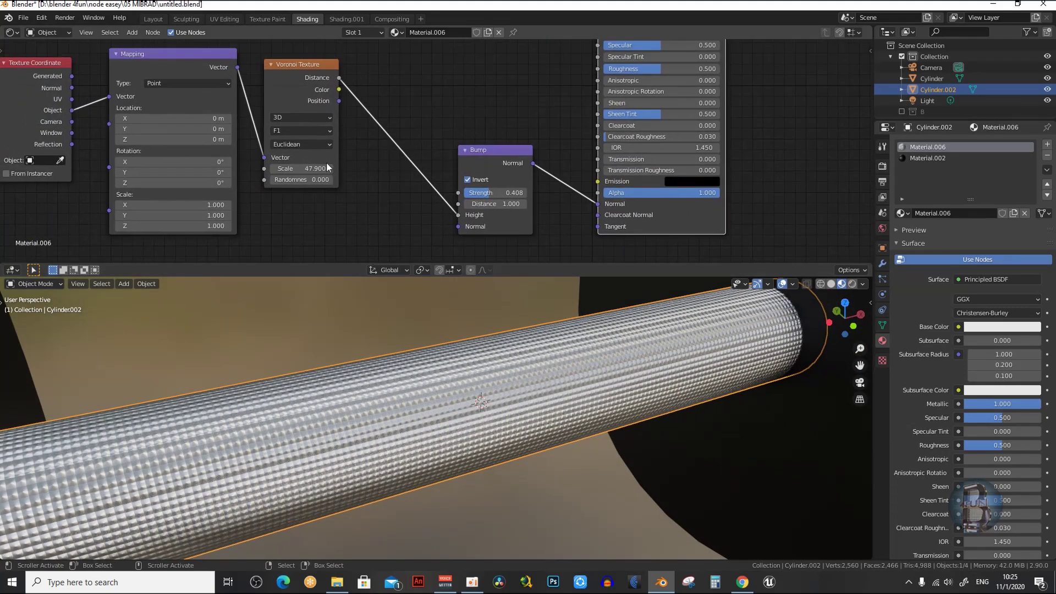
{"action": "left_click", "coordinate": [301, 168]}
{"action": "key", "text": "Return"}
{"action": "scroll", "coordinate": [469, 418], "scroll_direction": "down", "scroll_amount": 5}
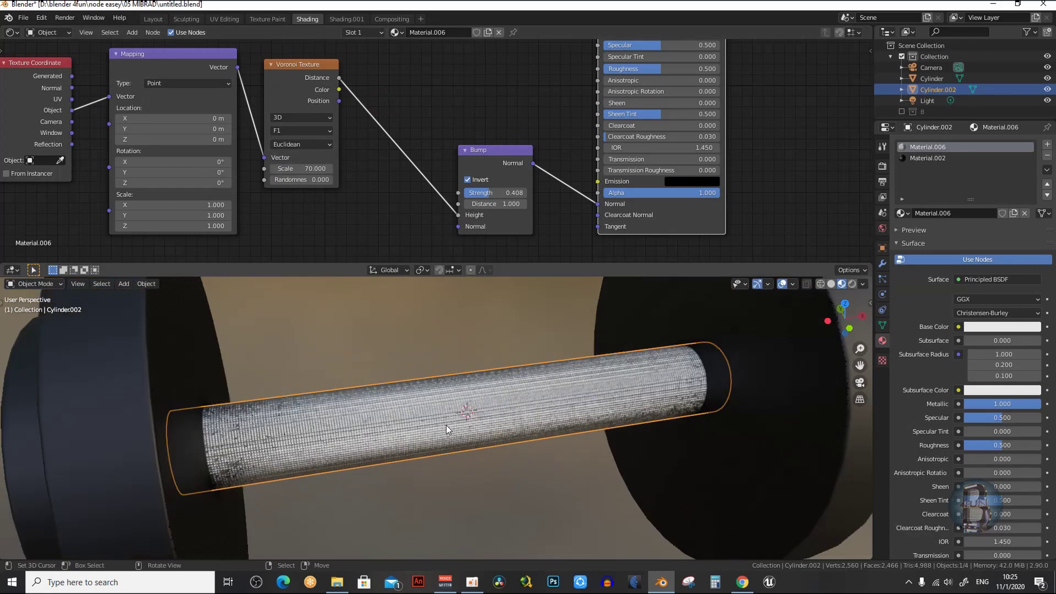
{"action": "middle_click_drag", "start_coordinate": [428, 463], "coordinate": [434, 461]}
- Set the Mapping node's Z rotation to 45° and deselect the handle to inspect the grip pattern
{"action": "middle_click_drag", "start_coordinate": [304, 182], "coordinate": [453, 177]}
{"action": "scroll", "coordinate": [347, 171], "scroll_direction": "up", "scroll_amount": 3}
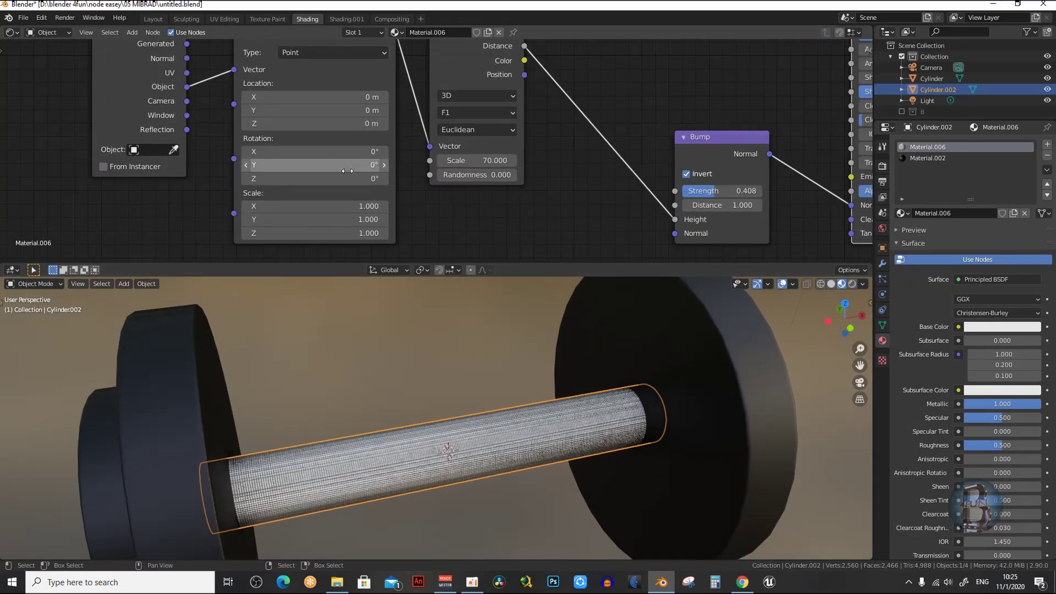
{"action": "middle_click_drag", "start_coordinate": [322, 157], "coordinate": [346, 170]}
{"action": "left_click", "coordinate": [322, 192]}
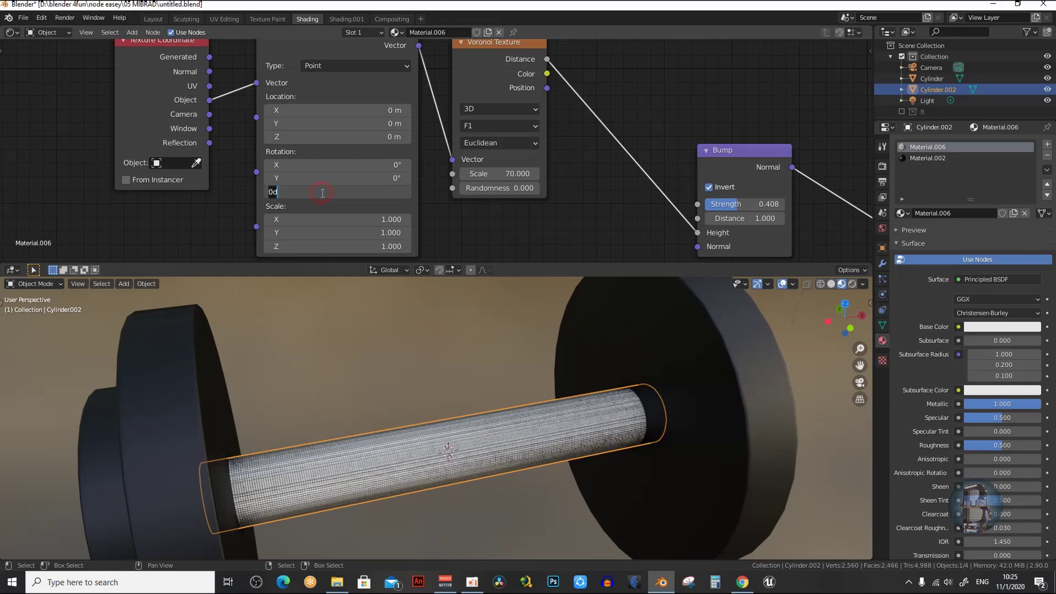
{"action": "key", "text": "Return"}
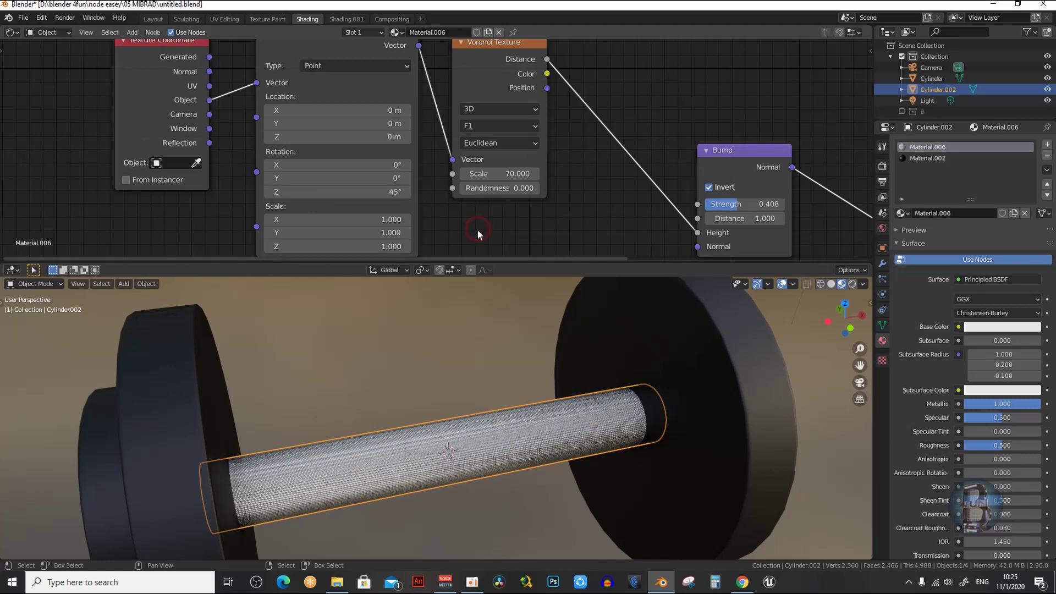
{"action": "scroll", "coordinate": [472, 401], "scroll_direction": "up", "scroll_amount": 2}
{"action": "middle_click_drag", "start_coordinate": [472, 401], "coordinate": [460, 408]}
{"action": "scroll", "coordinate": [460, 408], "scroll_direction": "down", "scroll_amount": 4}
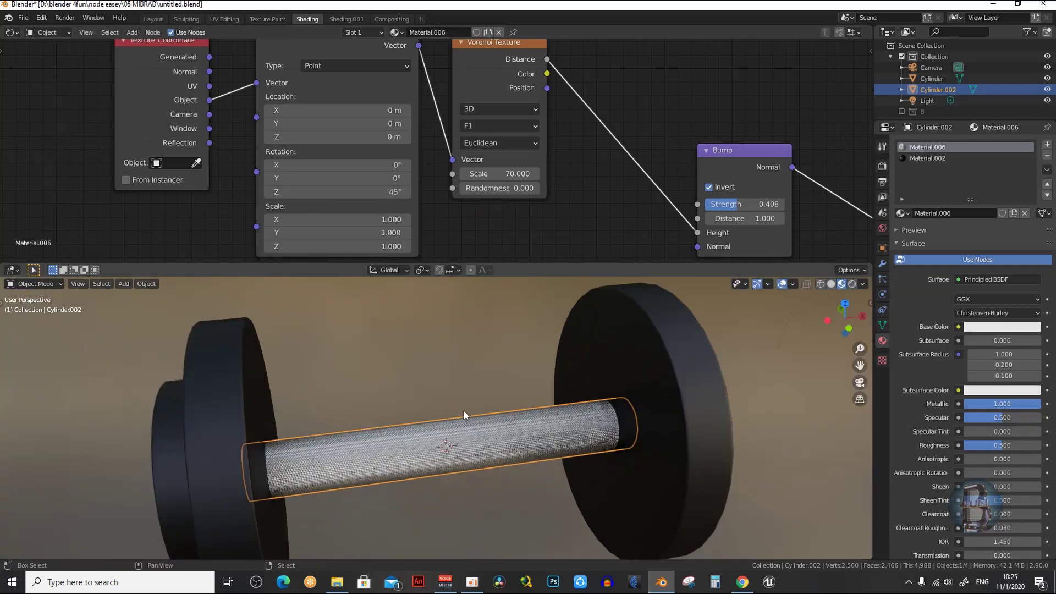
{"action": "scroll", "coordinate": [516, 187], "scroll_direction": "down", "scroll_amount": 2}
{"action": "left_click", "coordinate": [495, 369]}
{"action": "middle_click_drag", "start_coordinate": [495, 368], "coordinate": [463, 378]}
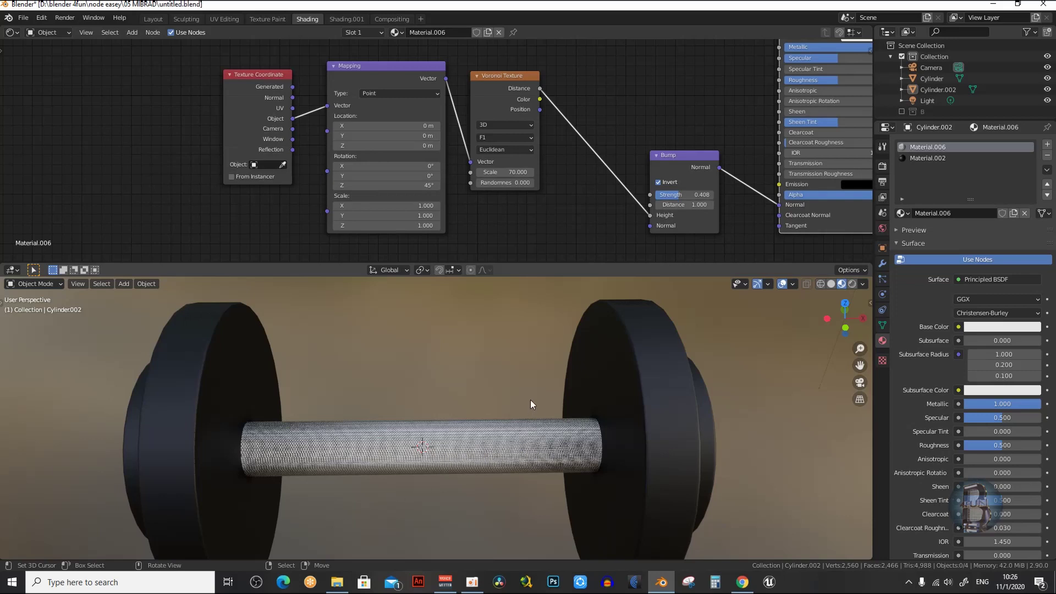
- Move the Texture Coordinate, Mapping and Voronoi Texture nodes together down to about the Bump node's level
{"action": "scroll", "coordinate": [457, 180], "scroll_direction": "down", "scroll_amount": 2}
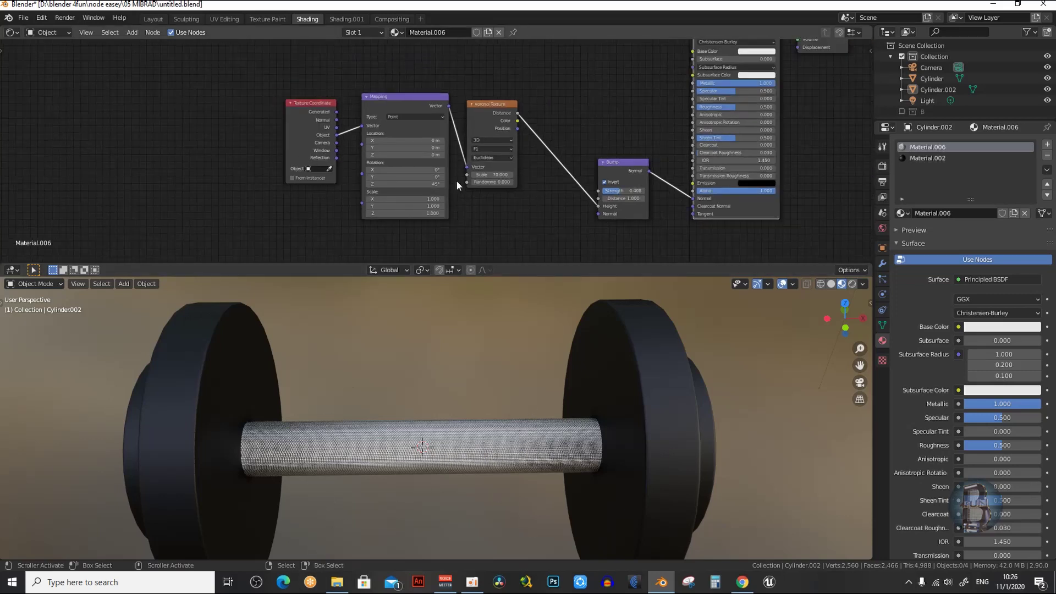
{"action": "middle_click_drag", "start_coordinate": [457, 180], "coordinate": [431, 186]}
{"action": "left_click_drag", "start_coordinate": [216, 108], "coordinate": [464, 202]}
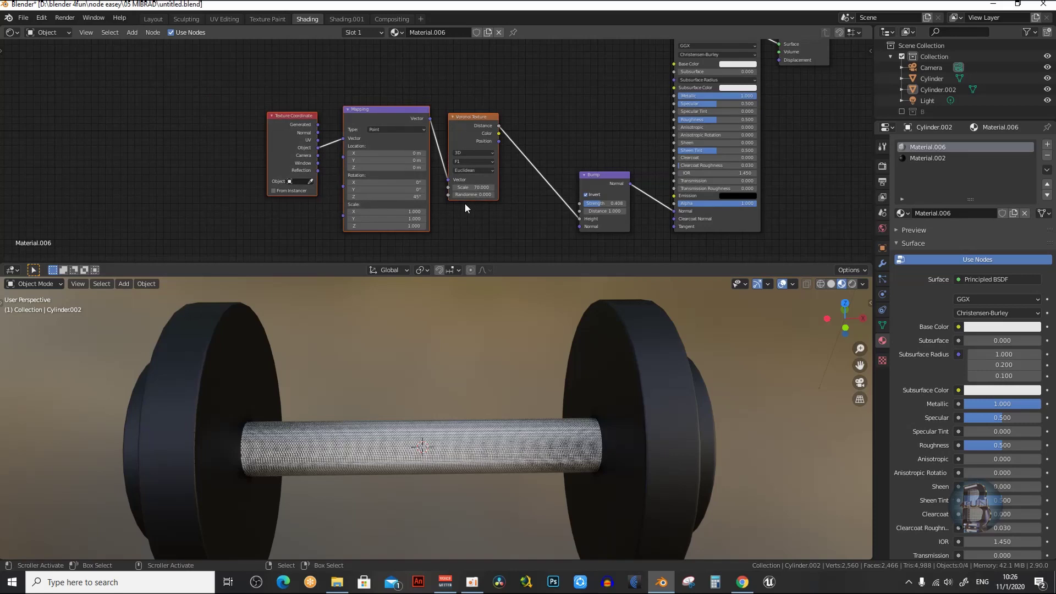
{"action": "key", "text": "g"}
{"action": "left_click", "coordinate": [493, 251]}
{"action": "middle_click_drag", "start_coordinate": [441, 89], "coordinate": [387, 126]}
{"action": "scroll", "coordinate": [422, 114], "scroll_direction": "down", "scroll_amount": 2}
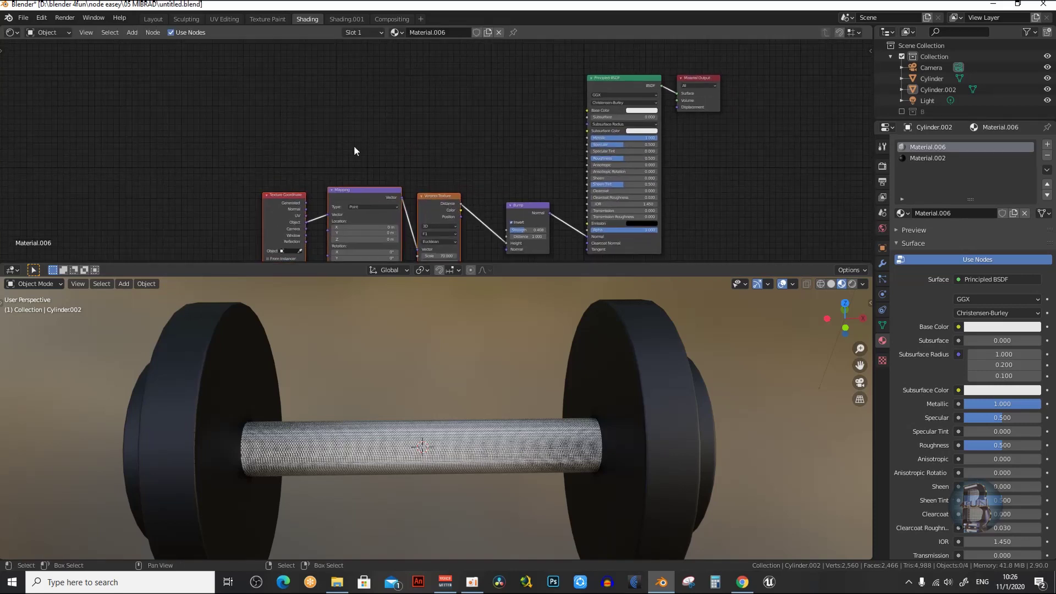
- Move the Texture Coordinate node up and away from Mapping, and add a Vector Math node above the Mapping node
{"action": "left_click_drag", "start_coordinate": [272, 217], "coordinate": [225, 154]}
{"action": "key", "text": "shift+a"}
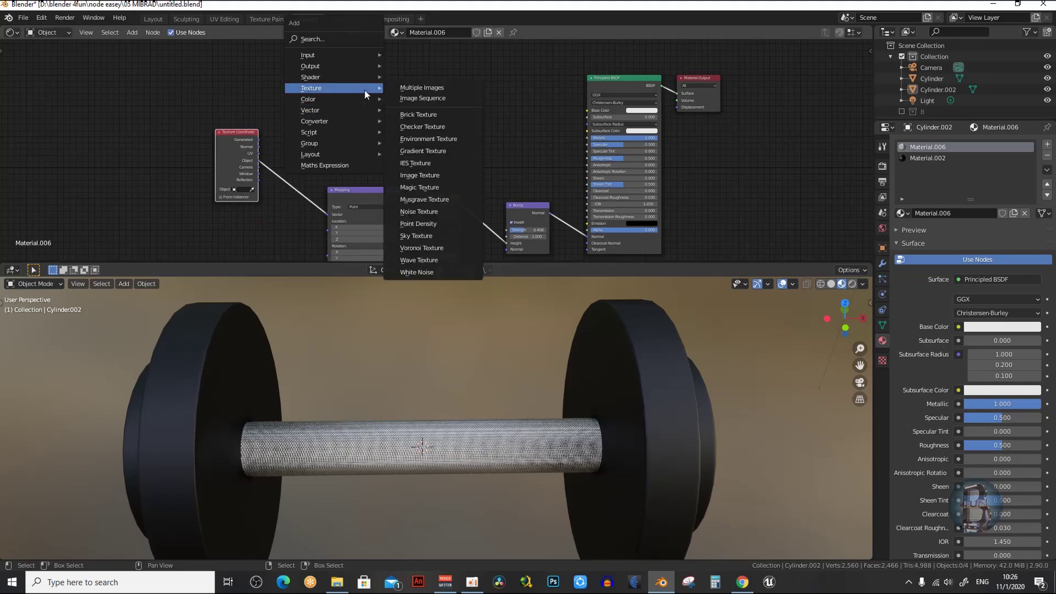
{"action": "mouse_move", "coordinate": [346, 122]}
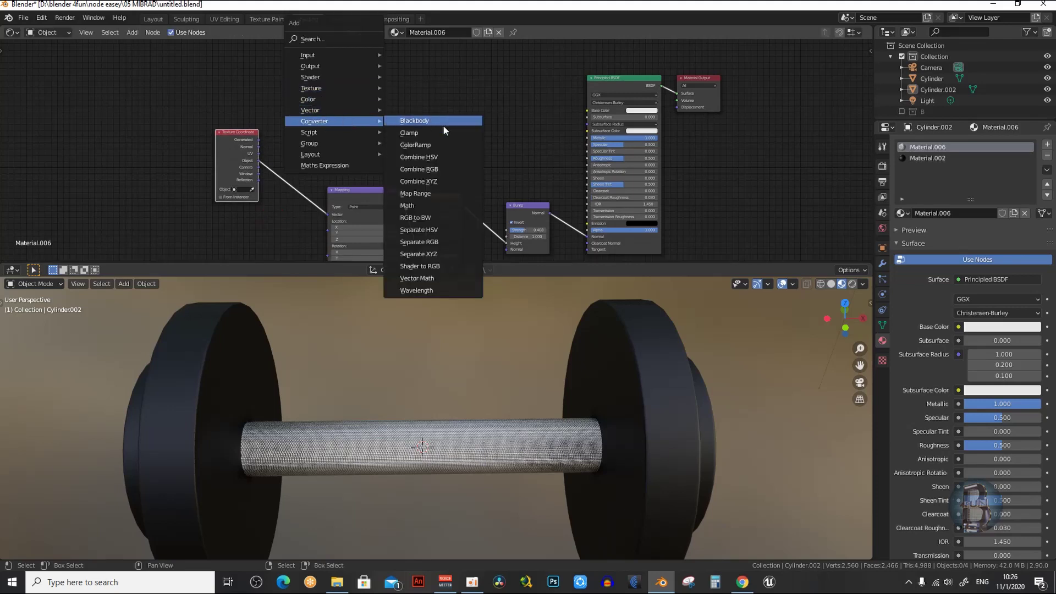
{"action": "left_click", "coordinate": [426, 280]}
{"action": "left_click", "coordinate": [316, 89]}
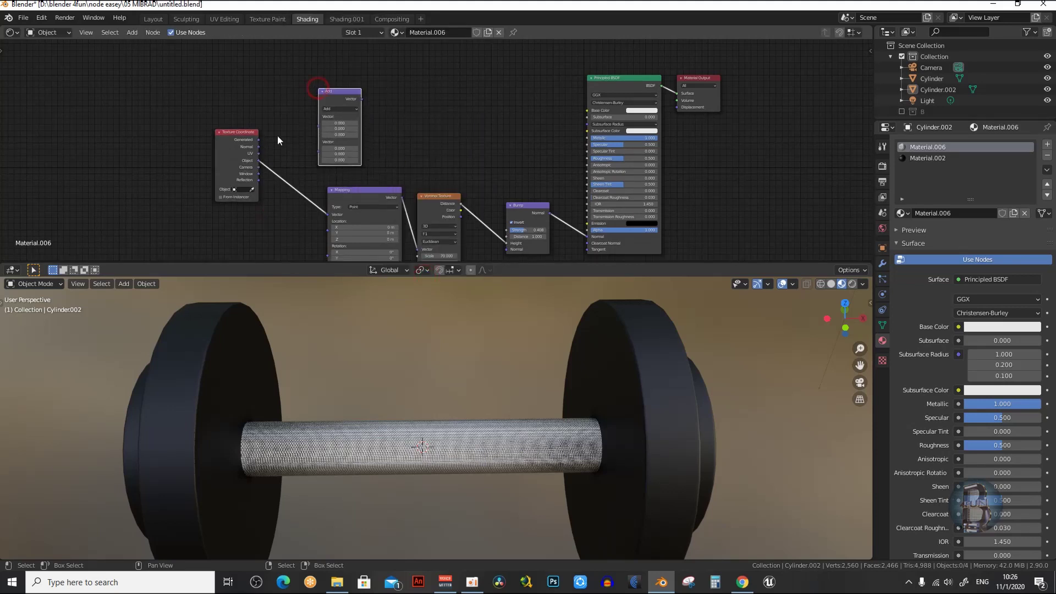
- Connect Texture Coordinate's Object output to the Vector Math node and set its operation to Length
{"action": "scroll", "coordinate": [277, 135], "scroll_direction": "up", "scroll_amount": 8}
{"action": "left_click_drag", "start_coordinate": [245, 181], "coordinate": [354, 119]}
{"action": "middle_click_drag", "start_coordinate": [527, 100], "coordinate": [461, 115]}
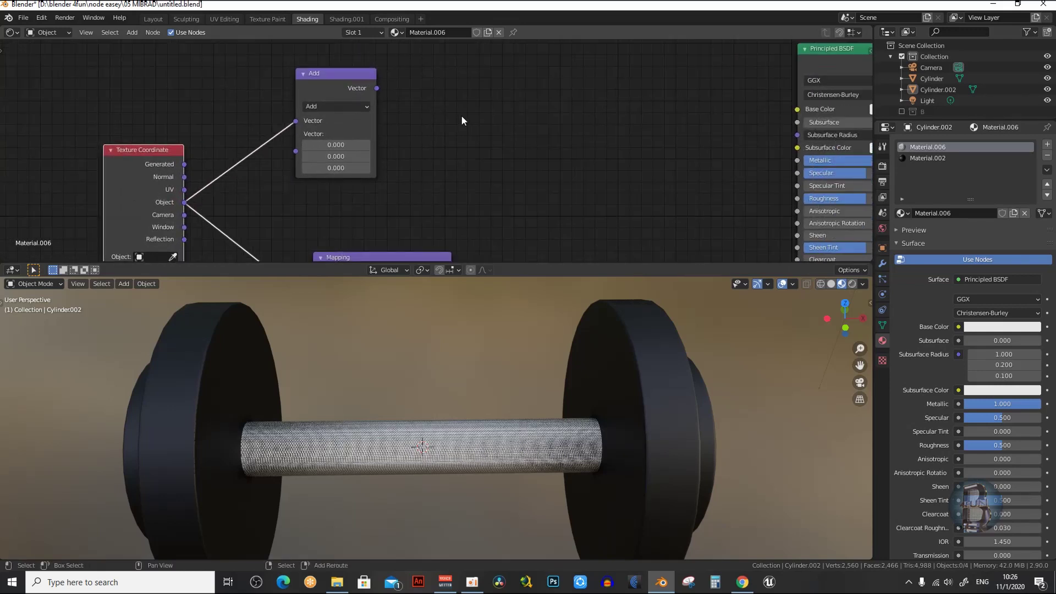
{"action": "left_click", "coordinate": [327, 106]}
{"action": "left_click", "coordinate": [317, 247]}
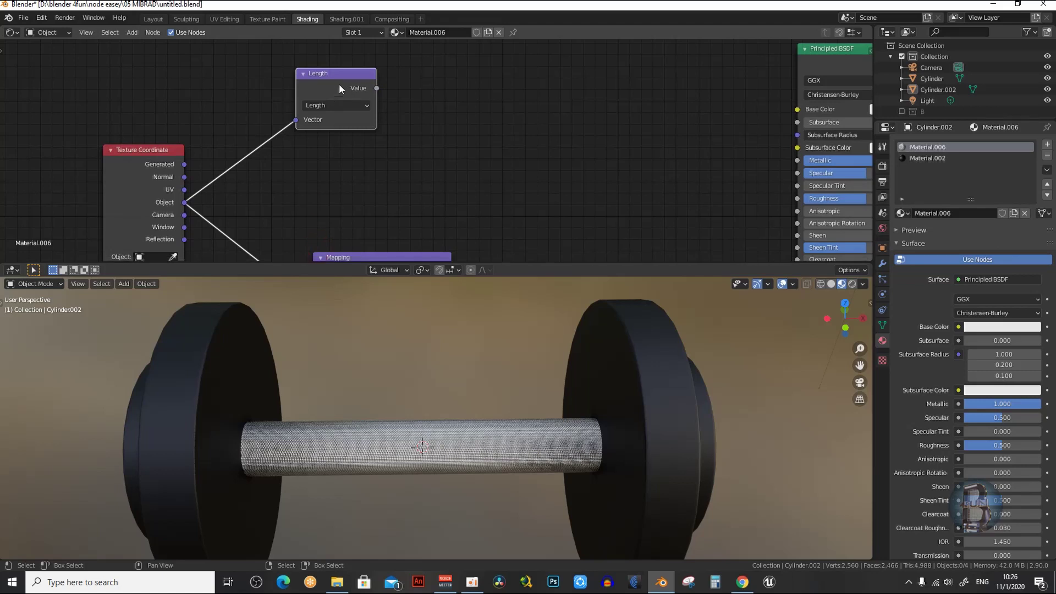
{"action": "left_click_drag", "start_coordinate": [341, 87], "coordinate": [354, 107]}
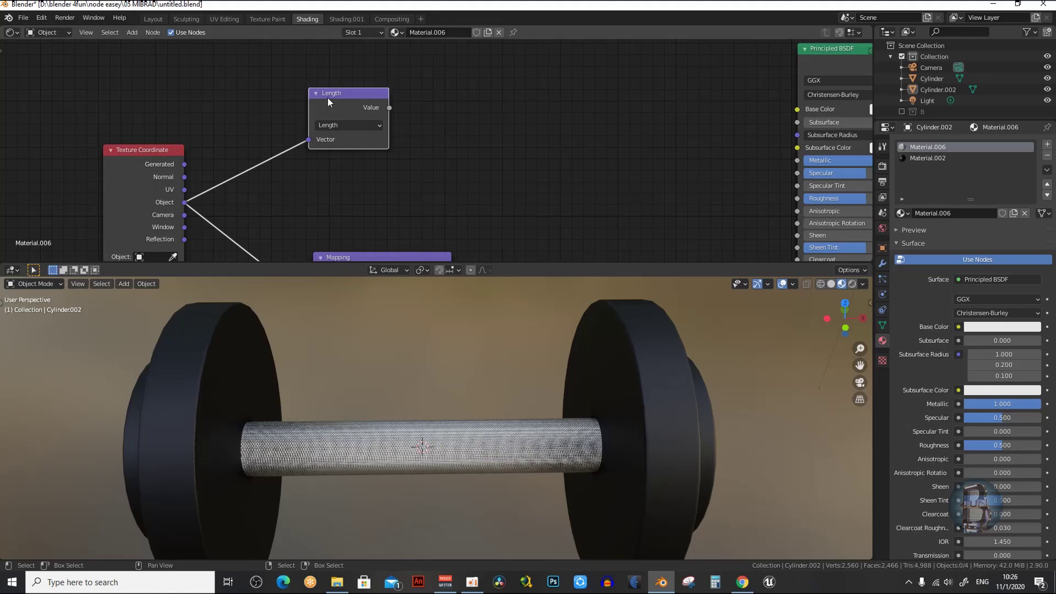
- Add a Math node after Length, feed it Length's value and set its operation to Less Than
{"action": "scroll", "coordinate": [487, 140], "scroll_direction": "right", "scroll_amount": 2, "text": "ctrl"}
{"action": "key", "text": "shift+a"}
{"action": "mouse_move", "coordinate": [487, 139]}
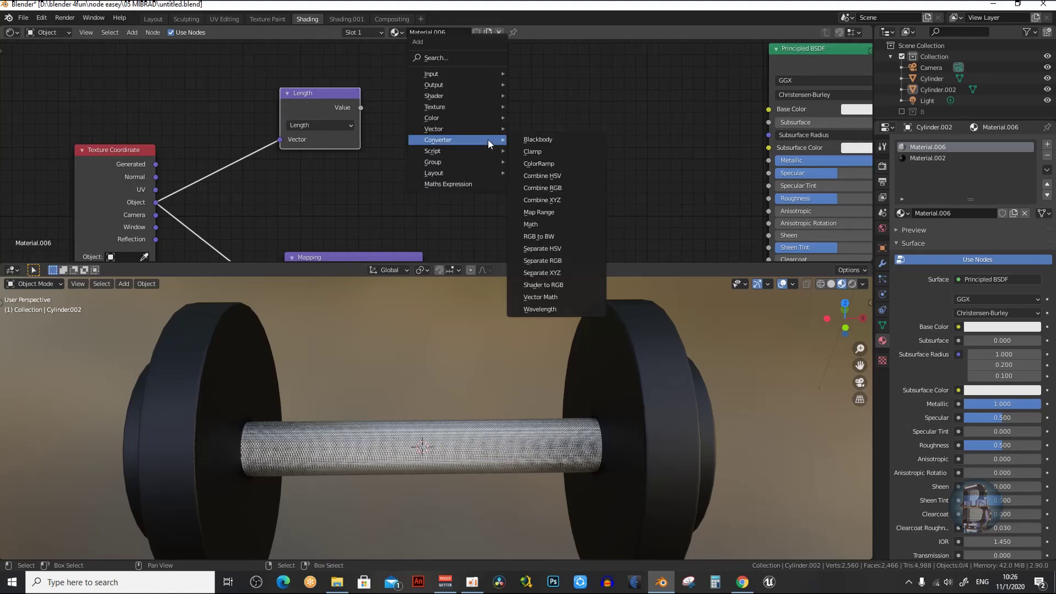
{"action": "left_click", "coordinate": [538, 224]}
{"action": "left_click", "coordinate": [473, 110]}
{"action": "left_click_drag", "start_coordinate": [360, 107], "coordinate": [435, 152]}
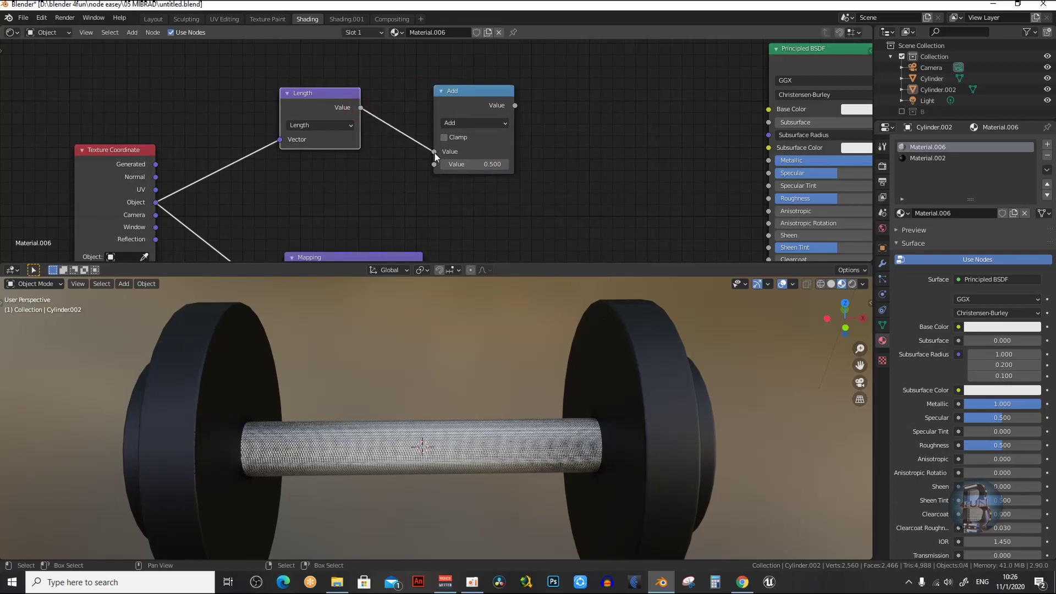
{"action": "left_click", "coordinate": [480, 122]}
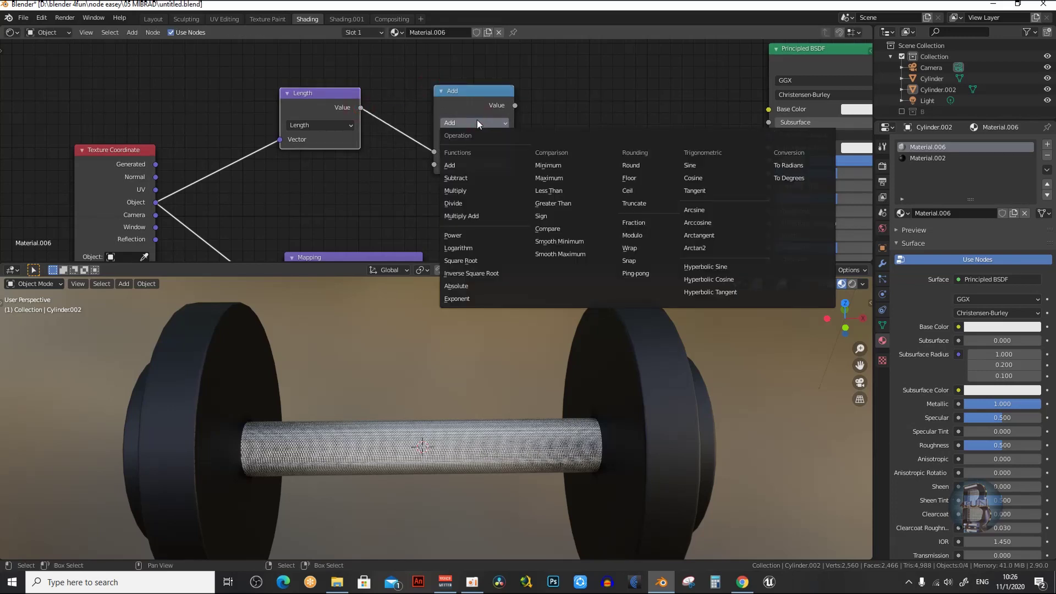
{"action": "left_click", "coordinate": [549, 190]}
- Preview the Less Than node's output on the handle and set its threshold to 1.010
{"action": "middle_click_drag", "start_coordinate": [534, 132], "coordinate": [513, 125]}
{"action": "scroll", "coordinate": [461, 104], "scroll_direction": "down", "scroll_amount": 2}
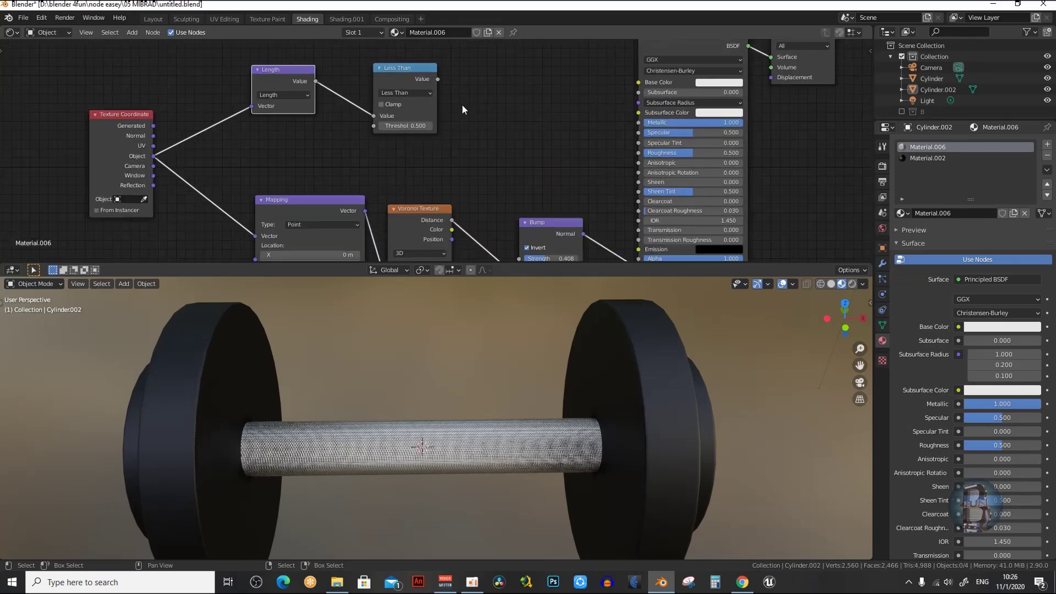
{"action": "left_click", "coordinate": [401, 74], "text": "ctrl+shift"}
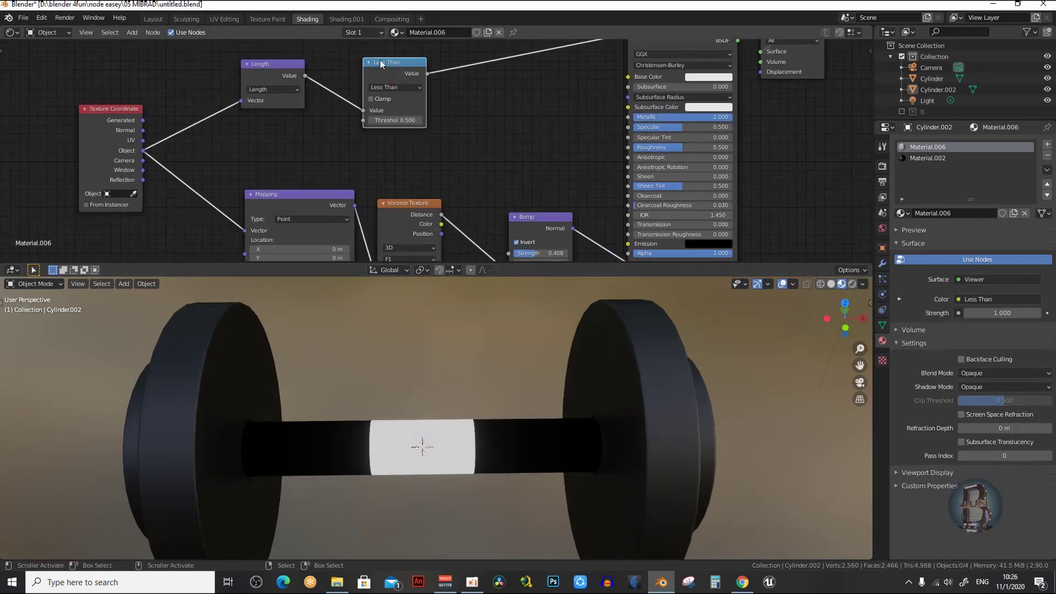
{"action": "scroll", "coordinate": [385, 77], "scroll_direction": "up", "scroll_amount": 1}
{"action": "scroll", "coordinate": [385, 120], "scroll_direction": "up", "scroll_amount": 1}
{"action": "left_click_drag", "start_coordinate": [401, 134], "coordinate": [432, 134]}
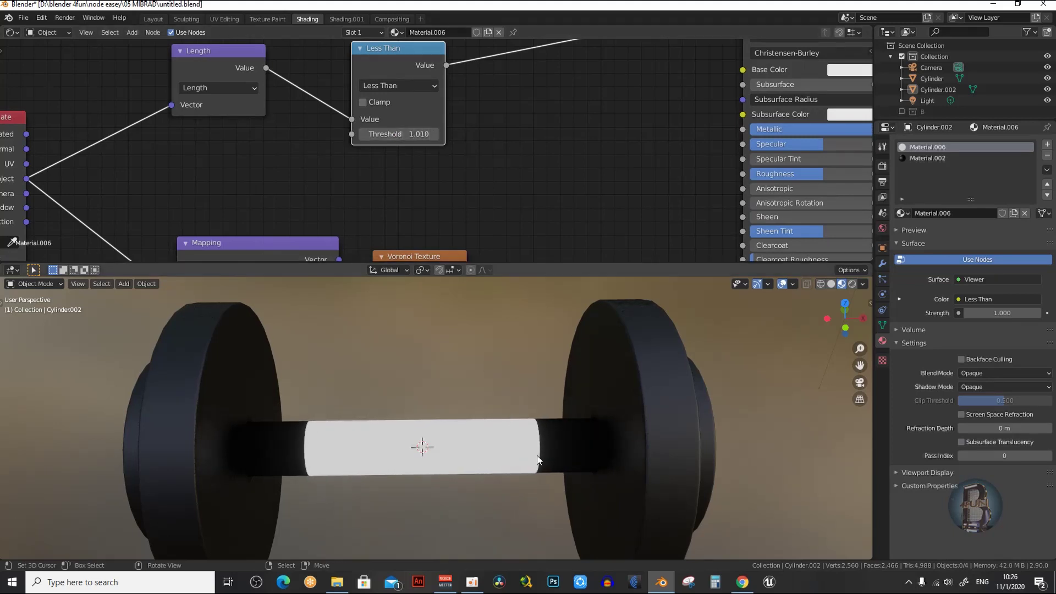
{"action": "middle_click_drag", "start_coordinate": [538, 460], "coordinate": [539, 454]}
- Move the Bump, Principled BSDF, Viewer and Material Output nodes away from Voronoi Texture to make room for another node
{"action": "scroll", "coordinate": [426, 171], "scroll_direction": "down", "scroll_amount": 4}
{"action": "middle_click_drag", "start_coordinate": [434, 211], "coordinate": [408, 137]}
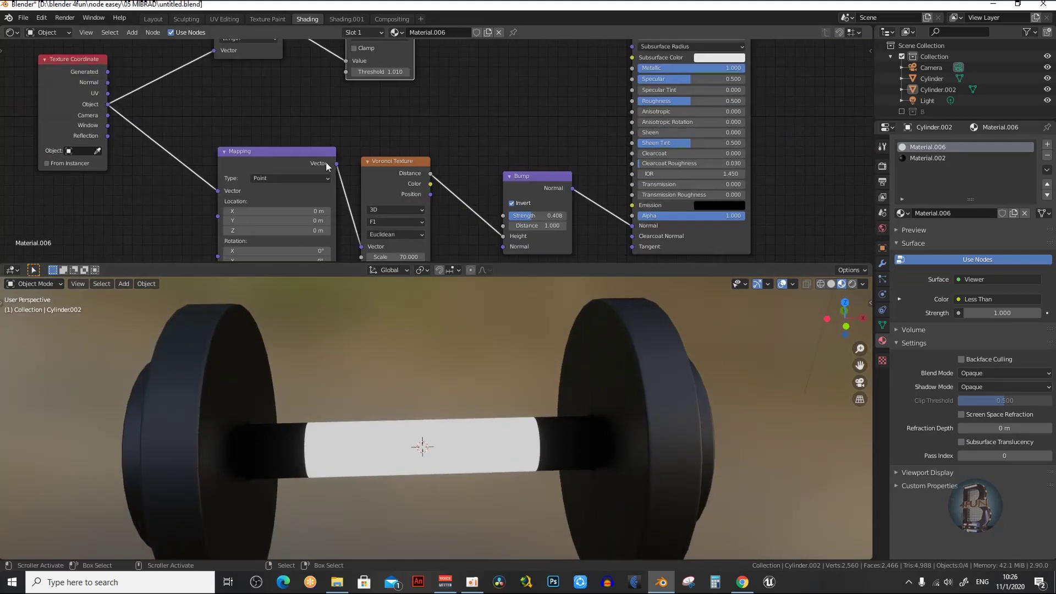
{"action": "middle_click_drag", "start_coordinate": [468, 157], "coordinate": [415, 171]}
{"action": "scroll", "coordinate": [418, 154], "scroll_direction": "down", "scroll_amount": 3}
{"action": "left_click_drag", "start_coordinate": [406, 68], "coordinate": [651, 244]}
{"action": "left_click_drag", "start_coordinate": [406, 47], "coordinate": [703, 270]}
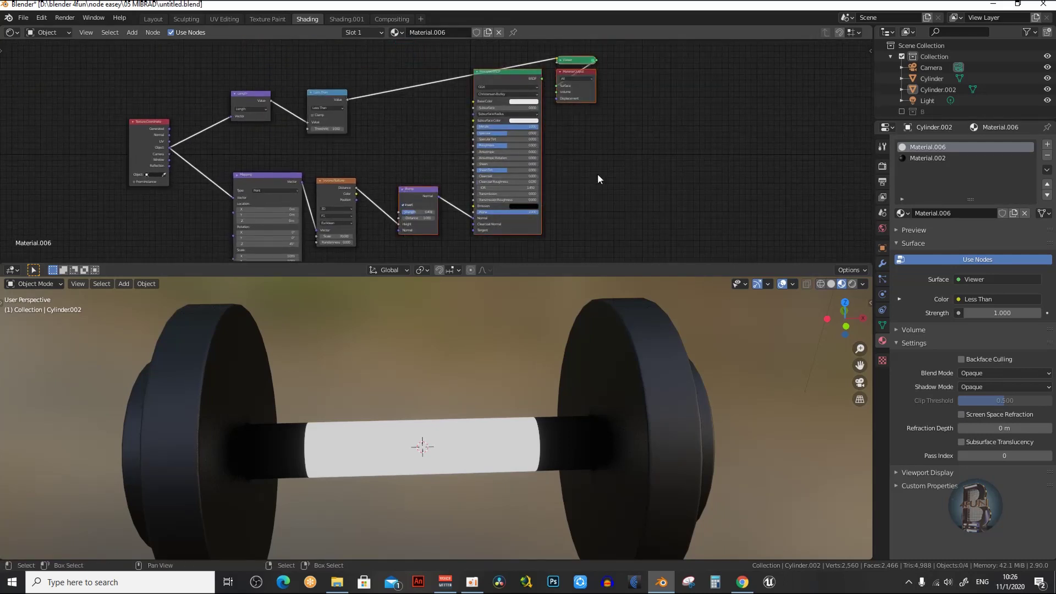
{"action": "key", "text": "g"}
{"action": "left_click", "coordinate": [675, 203]}
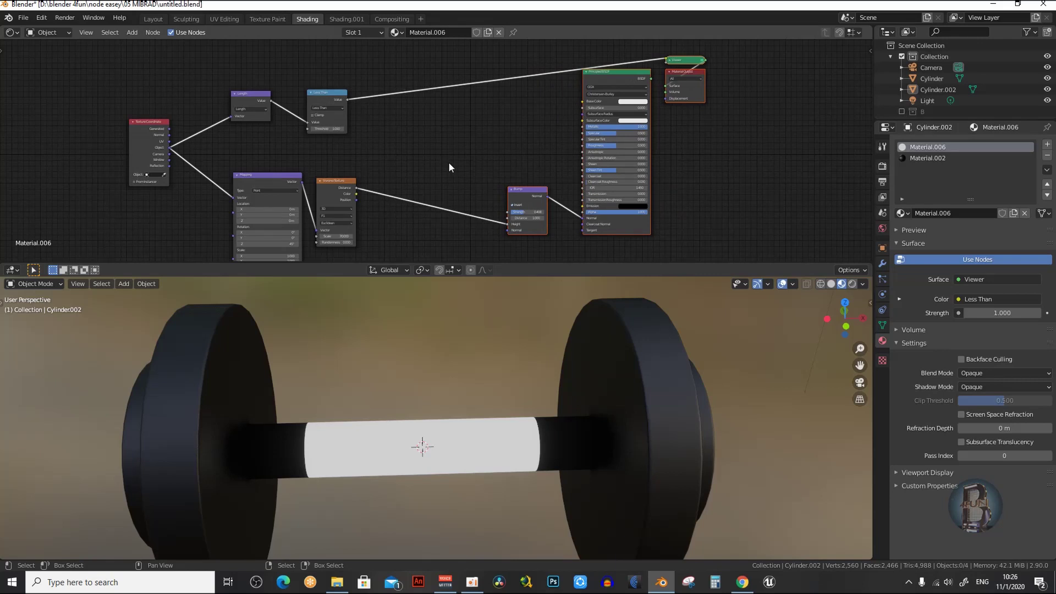
- Insert a MixRGB node into the link between Voronoi Texture and Bump
{"action": "key", "text": "shift+a"}
{"action": "mouse_move", "coordinate": [440, 141]}
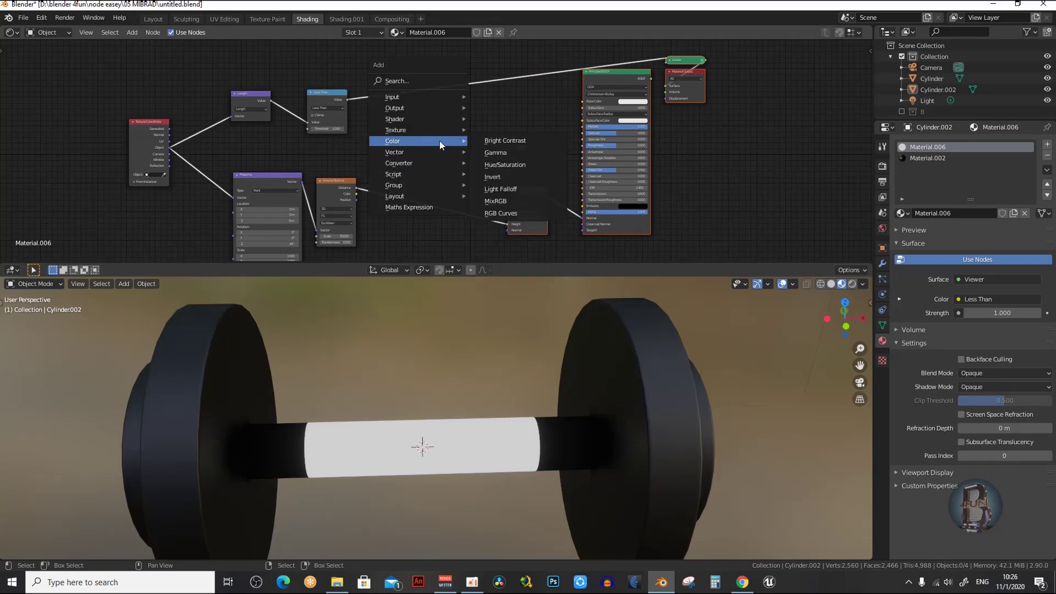
{"action": "left_click", "coordinate": [495, 200]}
{"action": "left_click", "coordinate": [433, 175]}
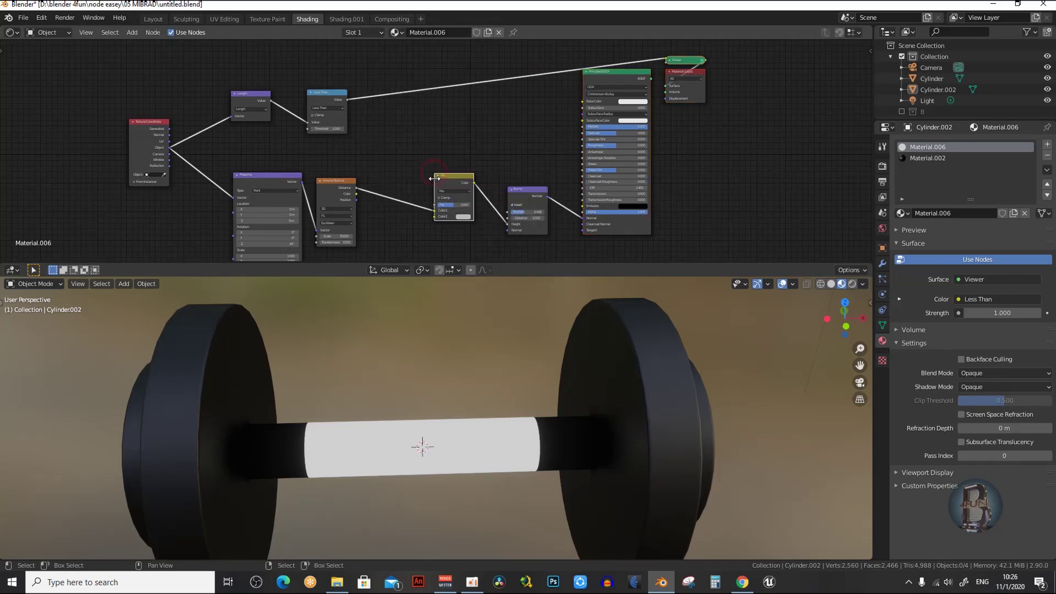
- Move the Voronoi Distance link from the Mix node's Color1 input to Color2
{"action": "scroll", "coordinate": [451, 194], "scroll_direction": "up", "scroll_amount": 4}
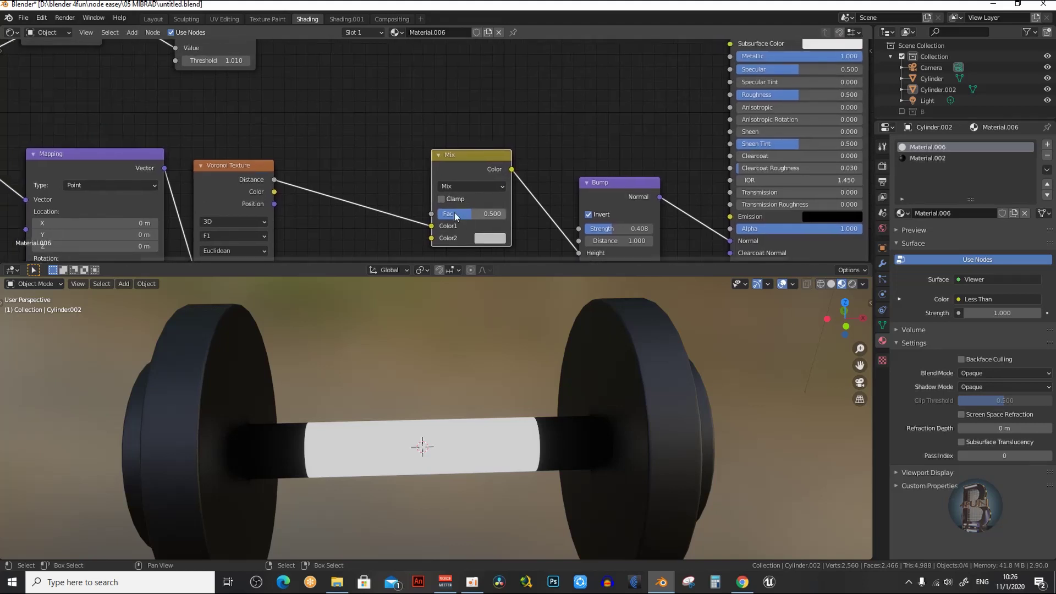
{"action": "scroll", "coordinate": [454, 217], "scroll_direction": "down", "scroll_amount": 2}
{"action": "middle_click_drag", "start_coordinate": [484, 173], "coordinate": [473, 120]}
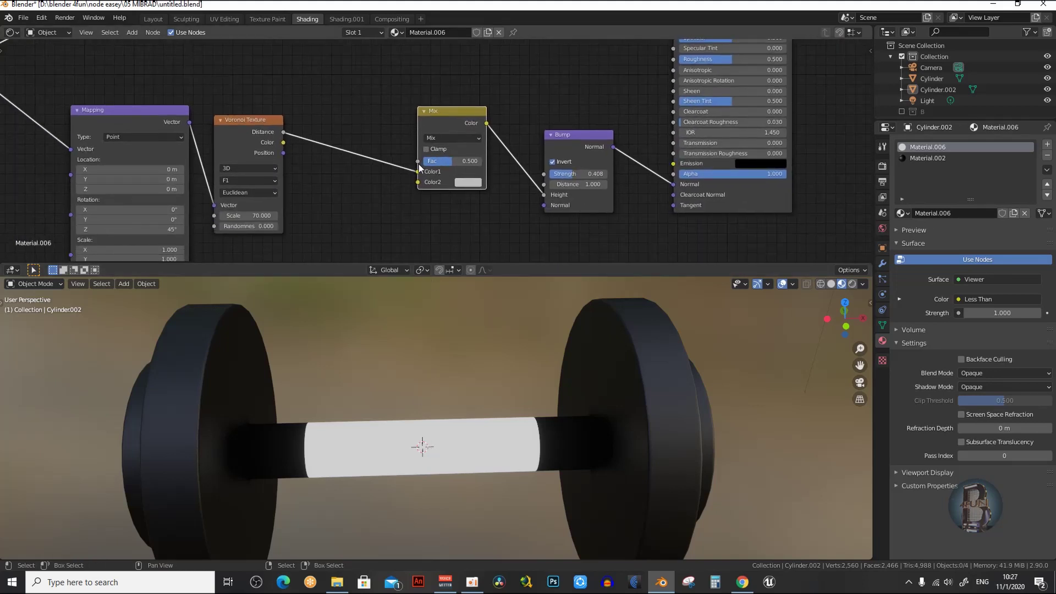
{"action": "left_click_drag", "start_coordinate": [419, 172], "coordinate": [418, 182]}
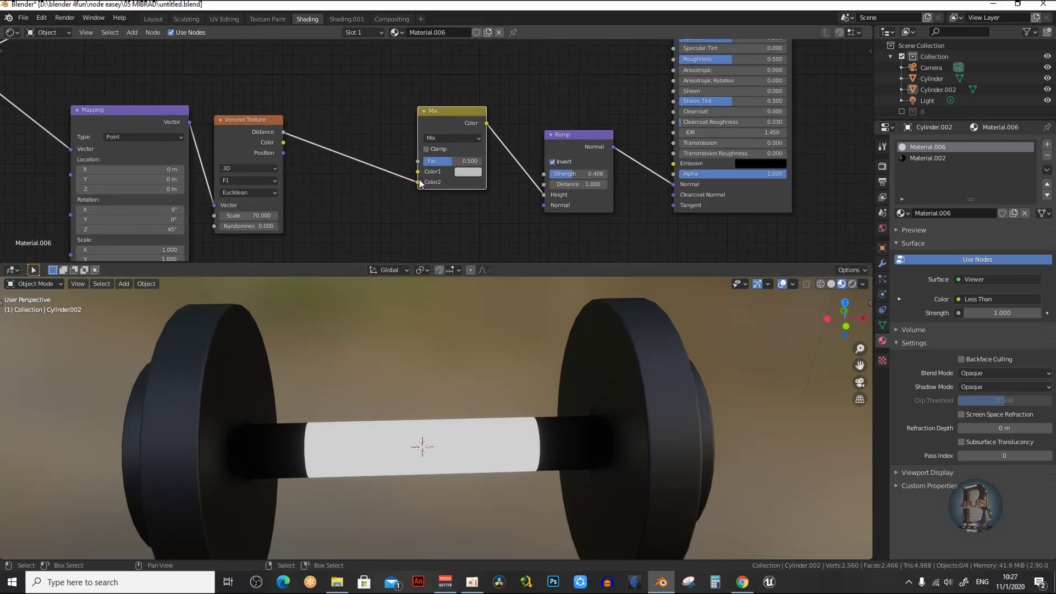
- Lower the HSV value of the Mix node's Color1 to a darker grey
{"action": "left_click", "coordinate": [479, 174]}
{"action": "left_click", "coordinate": [493, 146]}
{"action": "key", "text": "BackSpace"}
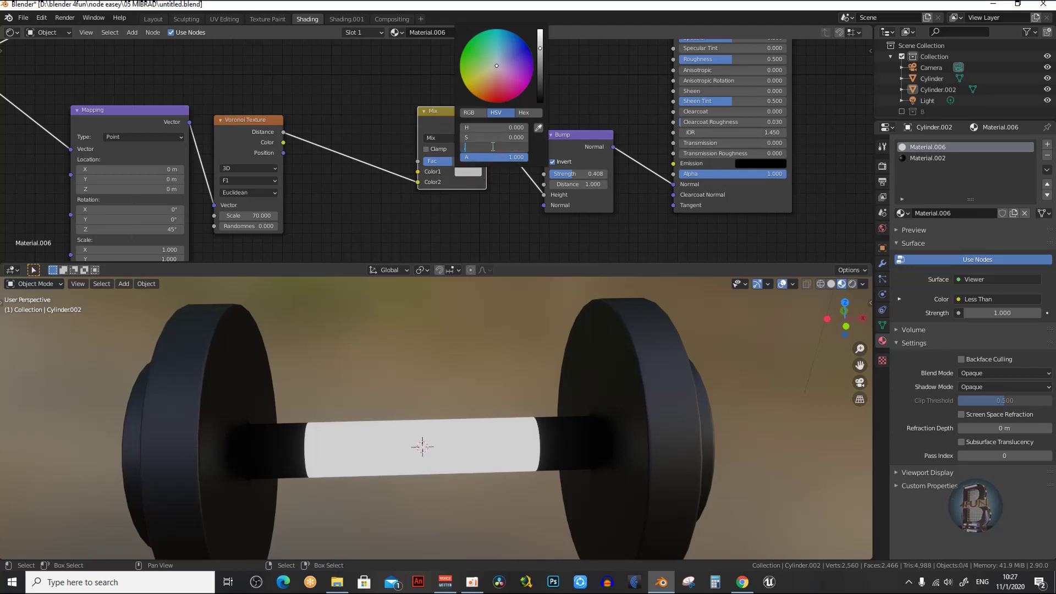
{"action": "left_click", "coordinate": [612, 81]}
- Connect the Less Than node's value to the Mix node's Fac input
{"action": "scroll", "coordinate": [366, 93], "scroll_direction": "down", "scroll_amount": 8}
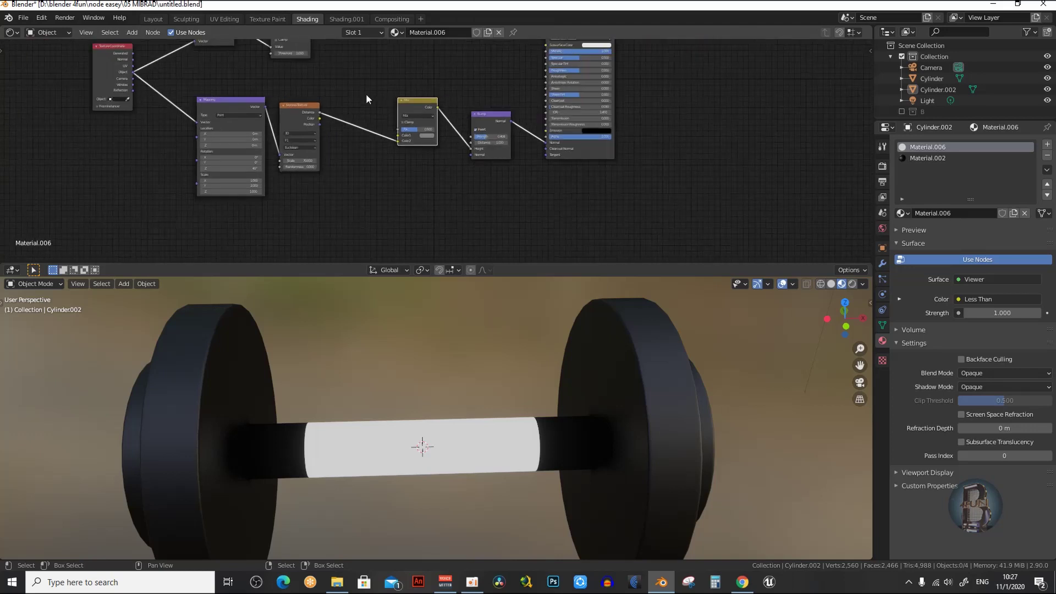
{"action": "middle_click_drag", "start_coordinate": [365, 93], "coordinate": [357, 147]}
{"action": "left_click_drag", "start_coordinate": [314, 88], "coordinate": [396, 191]}
{"action": "scroll", "coordinate": [312, 86], "scroll_direction": "up", "scroll_amount": 2}
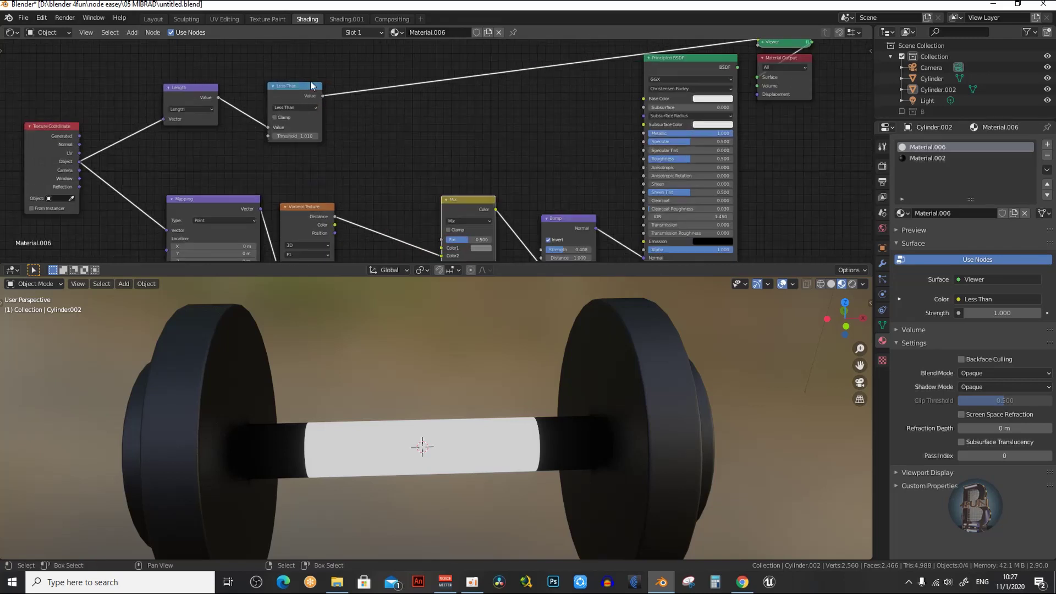
{"action": "left_click_drag", "start_coordinate": [325, 104], "coordinate": [442, 239]}
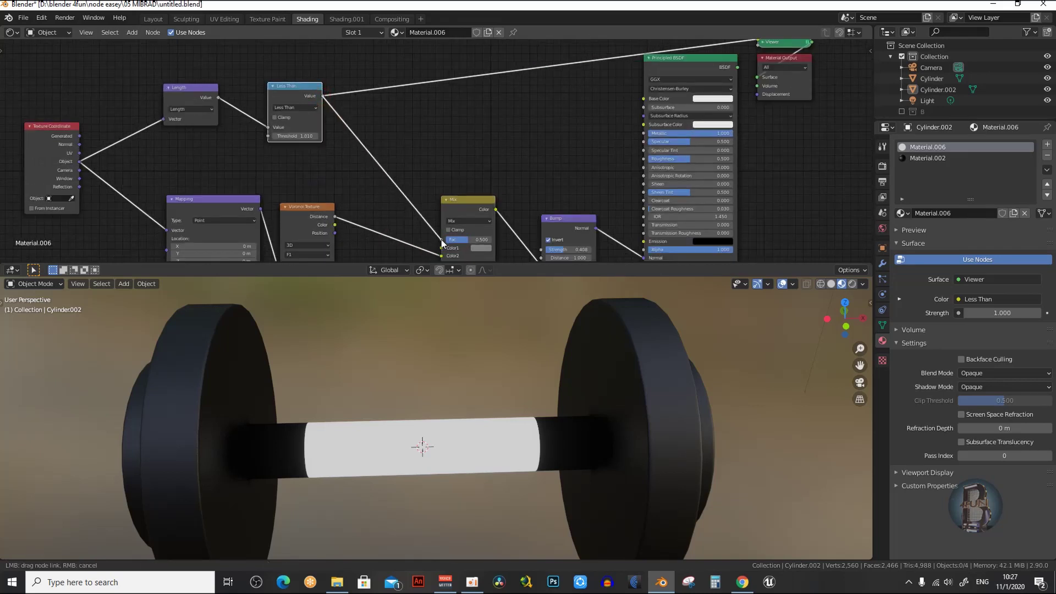
- Route the Principled BSDF back to the Material Output, inspect the handle up close and save the file
{"action": "middle_click_drag", "start_coordinate": [503, 170], "coordinate": [480, 164]}
{"action": "scroll", "coordinate": [479, 163], "scroll_direction": "down", "scroll_amount": 3}
{"action": "middle_click_drag", "start_coordinate": [503, 125], "coordinate": [473, 147]}
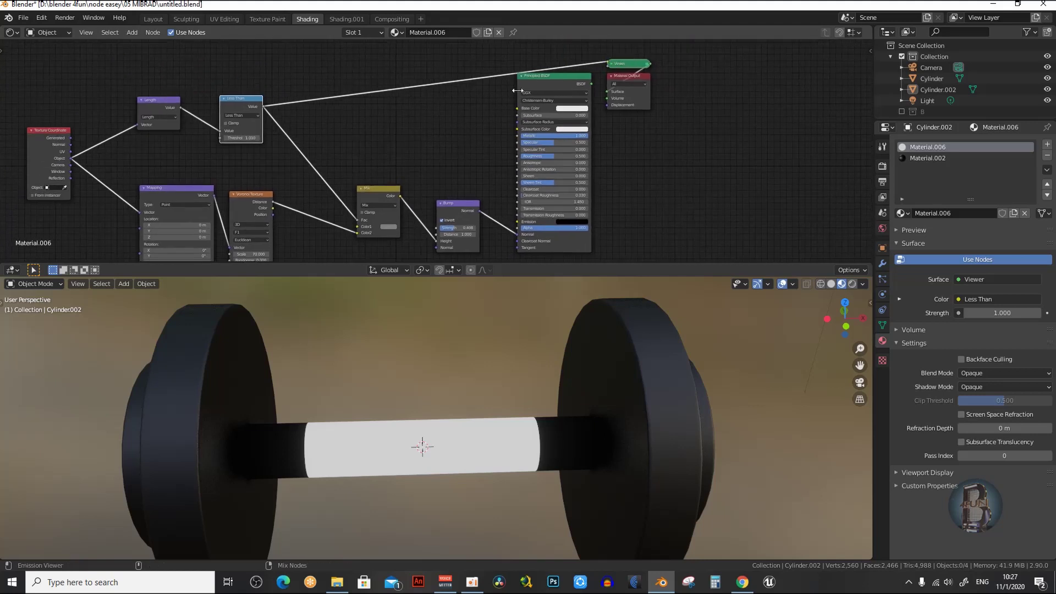
{"action": "left_click", "coordinate": [548, 76], "text": "ctrl+shift"}
{"action": "middle_click_drag", "start_coordinate": [452, 424], "coordinate": [474, 431]}
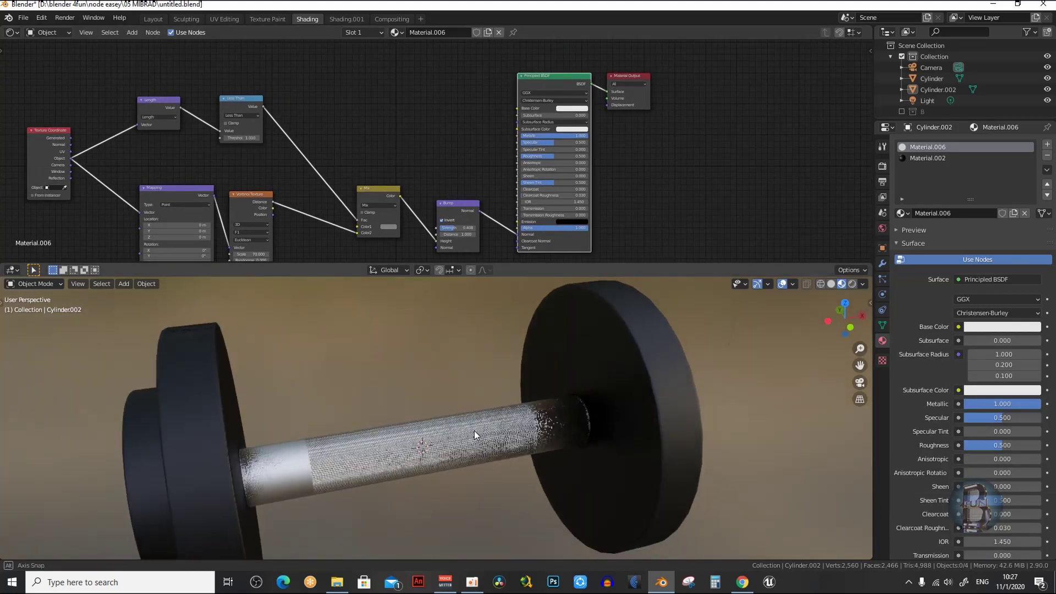
{"action": "scroll", "coordinate": [475, 430], "scroll_direction": "up", "scroll_amount": 3}
{"action": "key", "text": "ctrl+s"}
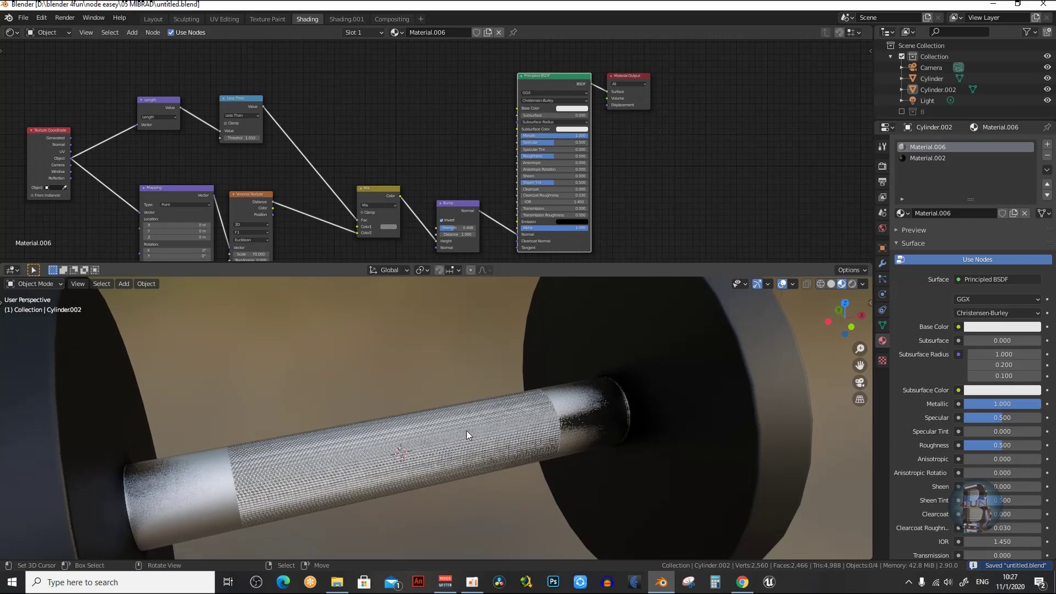
{"action": "mouse_move", "coordinate": [466, 431]}
{"action": "middle_mouse_down"}
{"action": "mouse_move", "coordinate": [496, 447]}
{"action": "mouse_move", "coordinate": [467, 444]}
{"action": "mouse_move", "coordinate": [476, 441]}
{"action": "middle_mouse_up"}
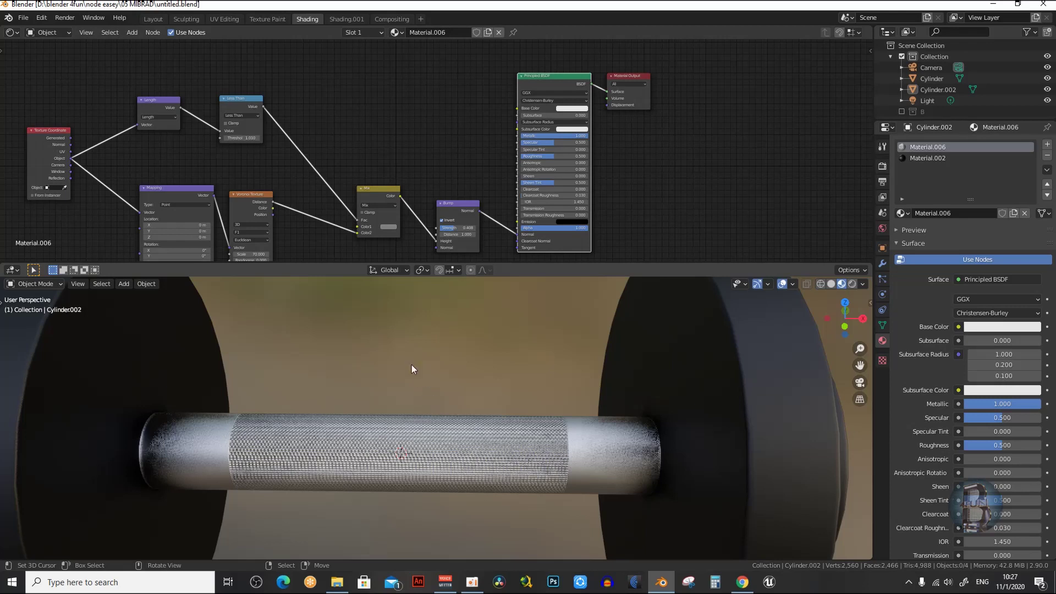
- Maximize the node editor and examine the handle material's complete node tree
{"action": "left_click", "coordinate": [393, 137]}
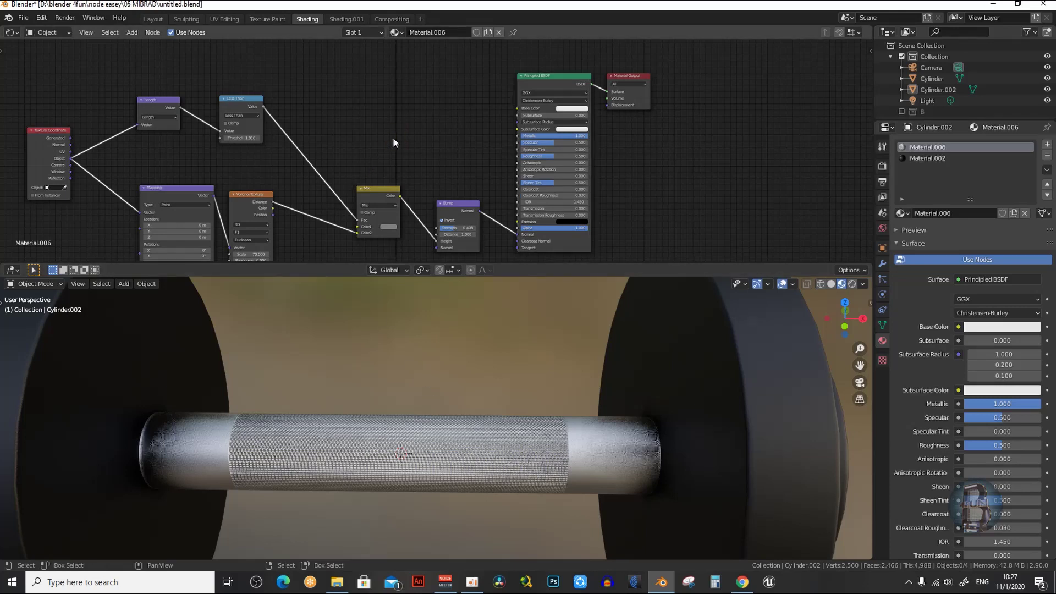
{"action": "key", "text": "ctrl"}
{"action": "key", "text": "ctrl+space"}
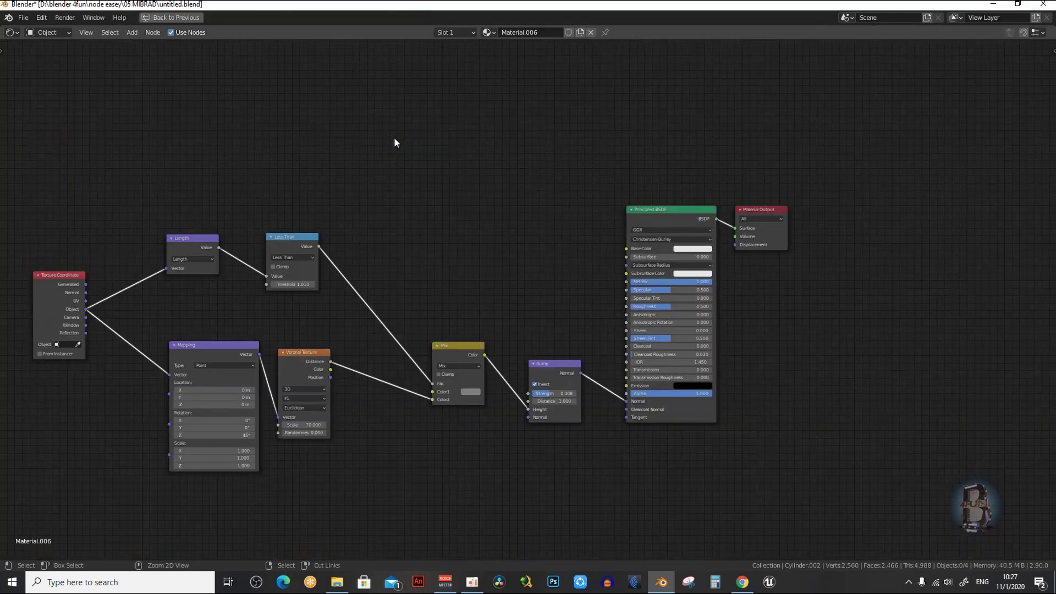
{"action": "middle_click_drag", "start_coordinate": [477, 339], "coordinate": [593, 312], "text": "ctrl"}
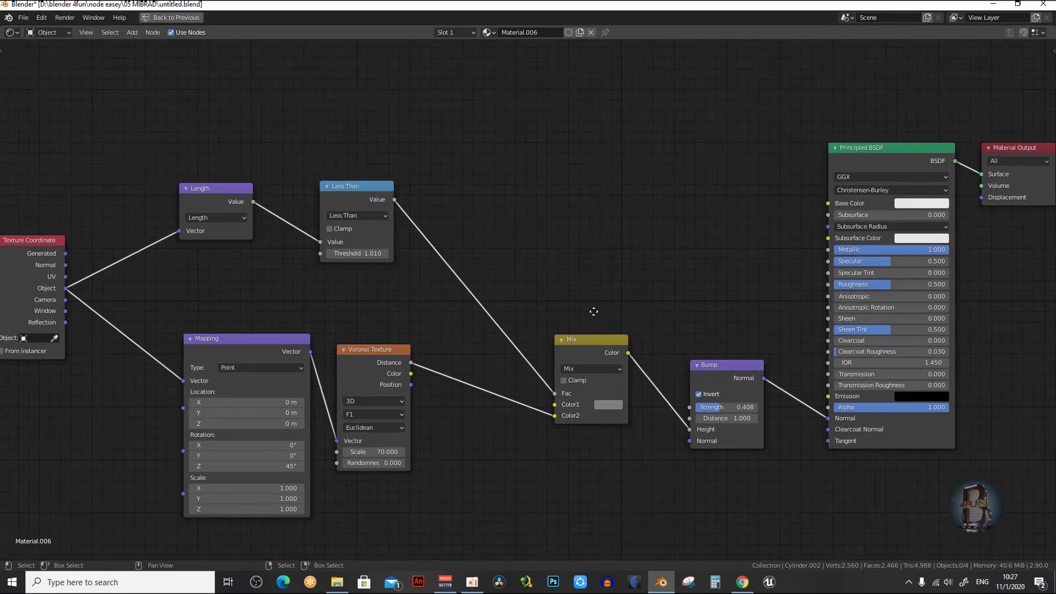